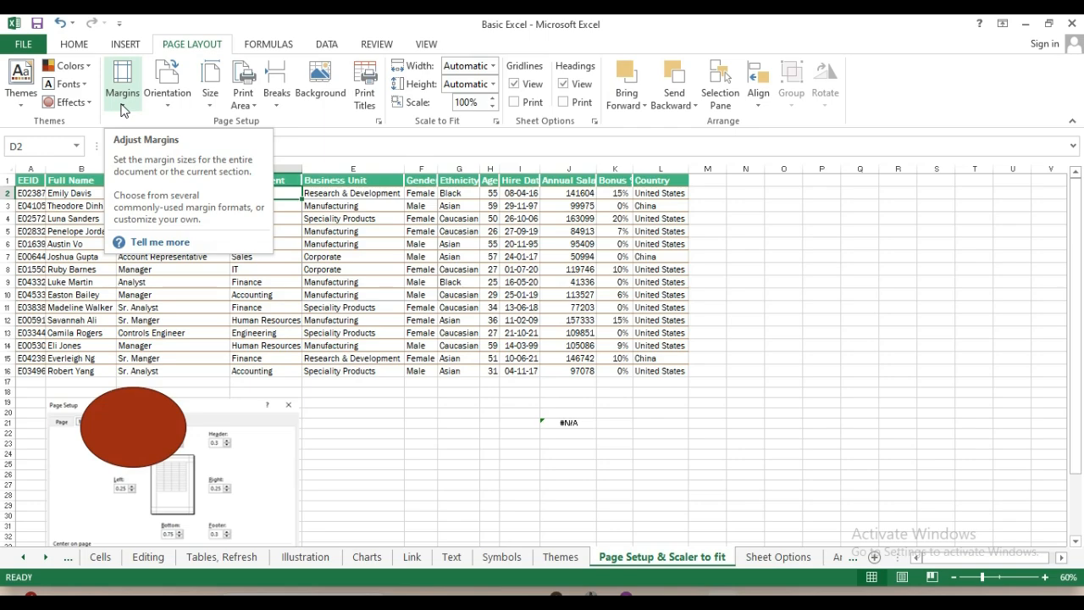
# Open Custom Margins from the Margins presets to show the Page Setup margin values
pyautogui.click(123, 110)
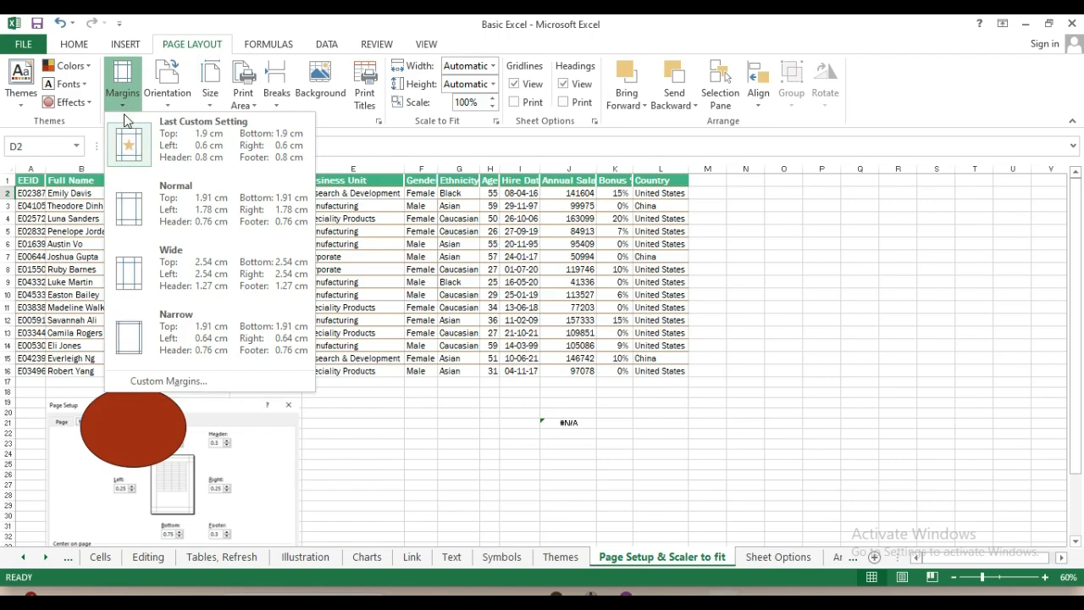
pyautogui.click(125, 116)
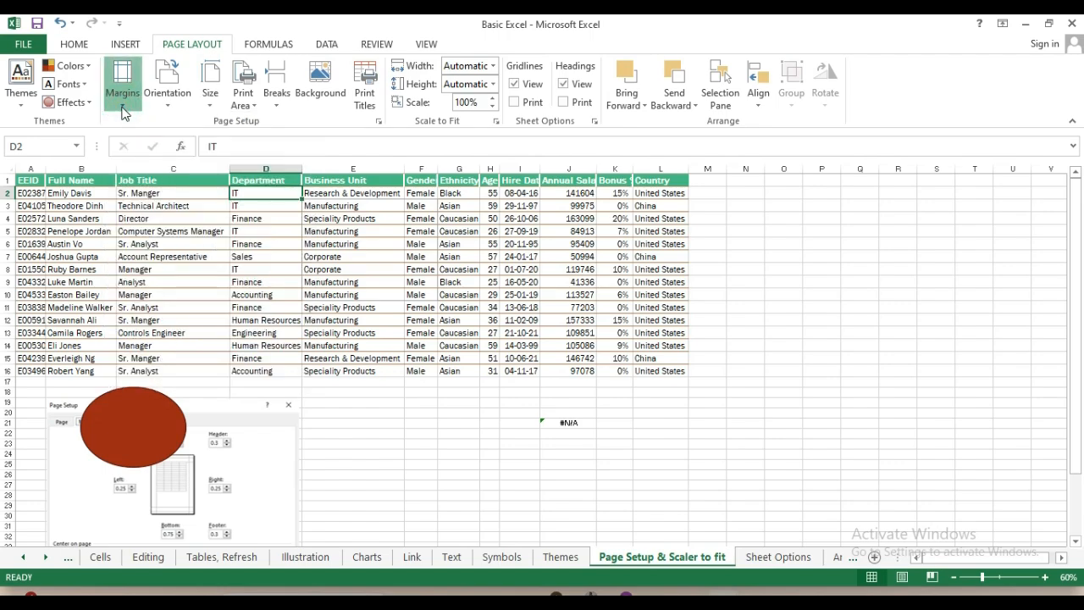
pyautogui.click(123, 111)
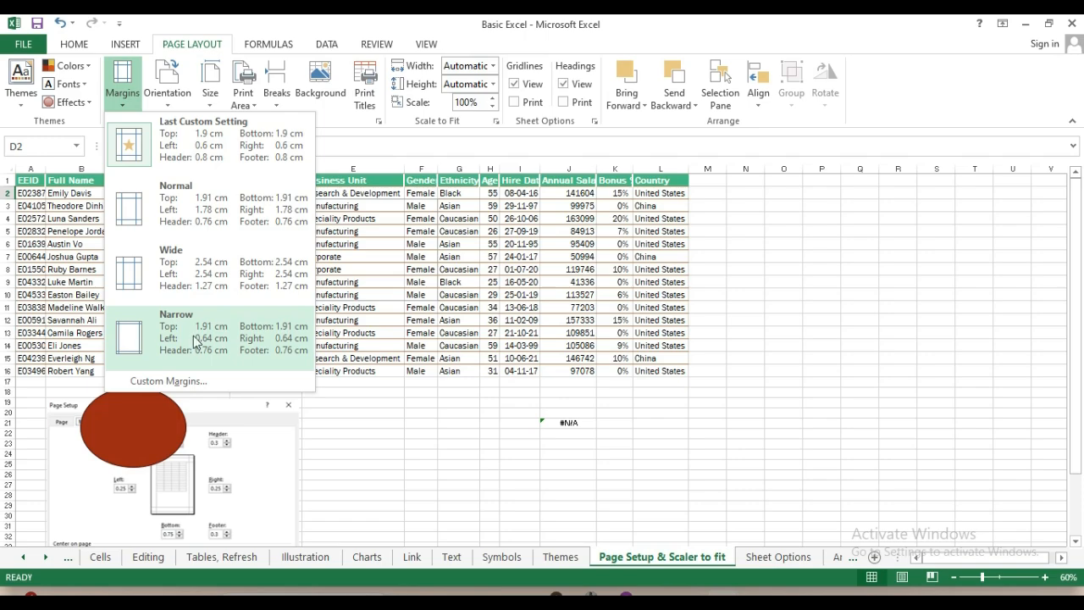
pyautogui.click(168, 381)
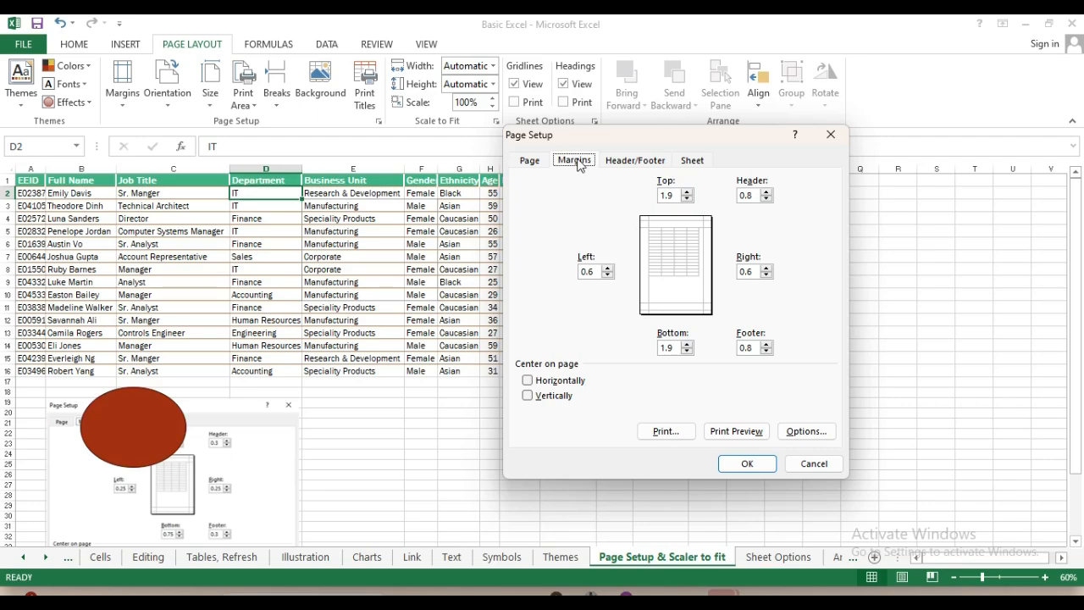
# Change the top margin from 1.9 to 0.5, leaving bottom, side, header and footer margins unchanged
pyautogui.doubleClick(670, 193)
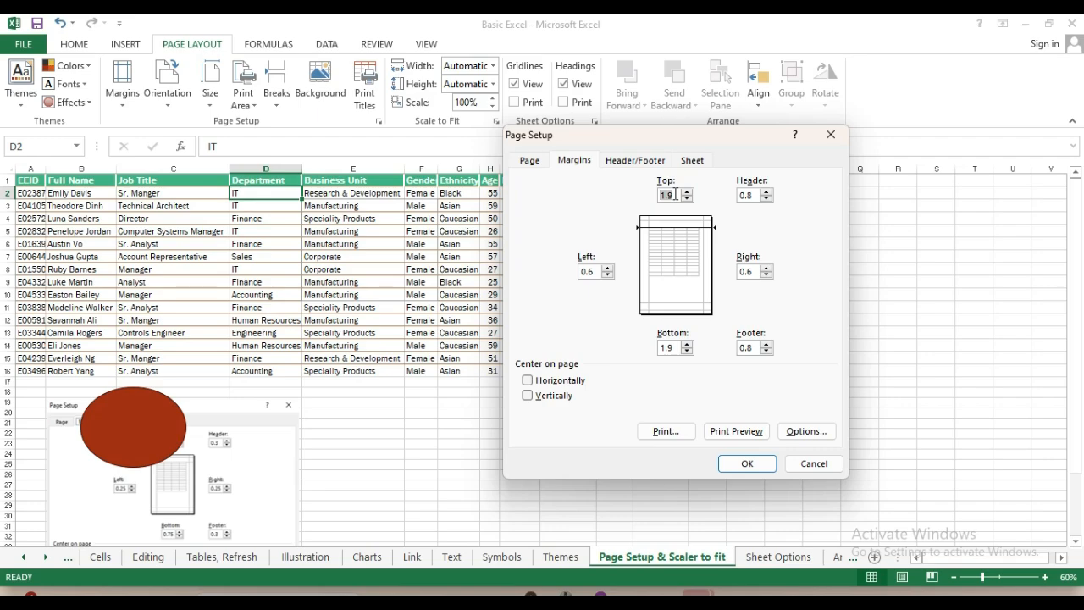
pyautogui.write('.5')
pyautogui.doubleClick(668, 349)
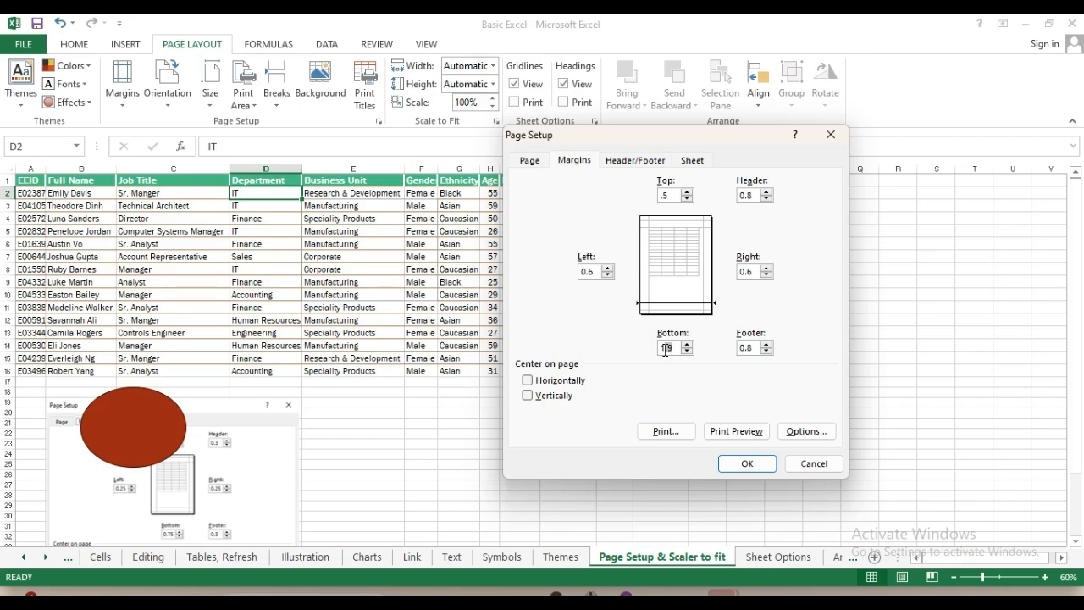
pyautogui.doubleClick(589, 271)
pyautogui.click(595, 271)
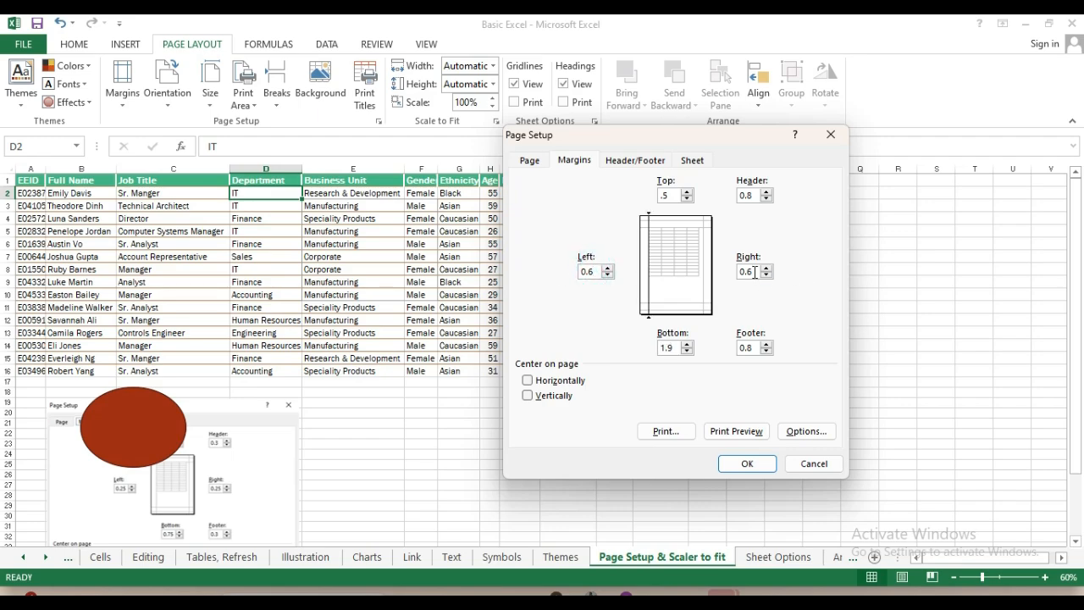
pyautogui.doubleClick(745, 271)
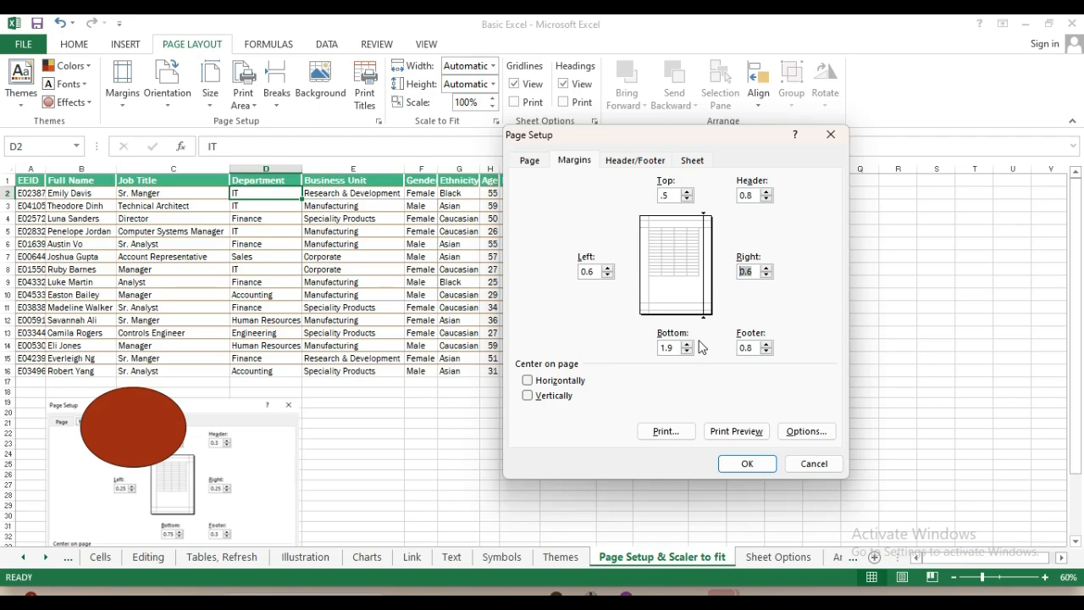
pyautogui.click(740, 198)
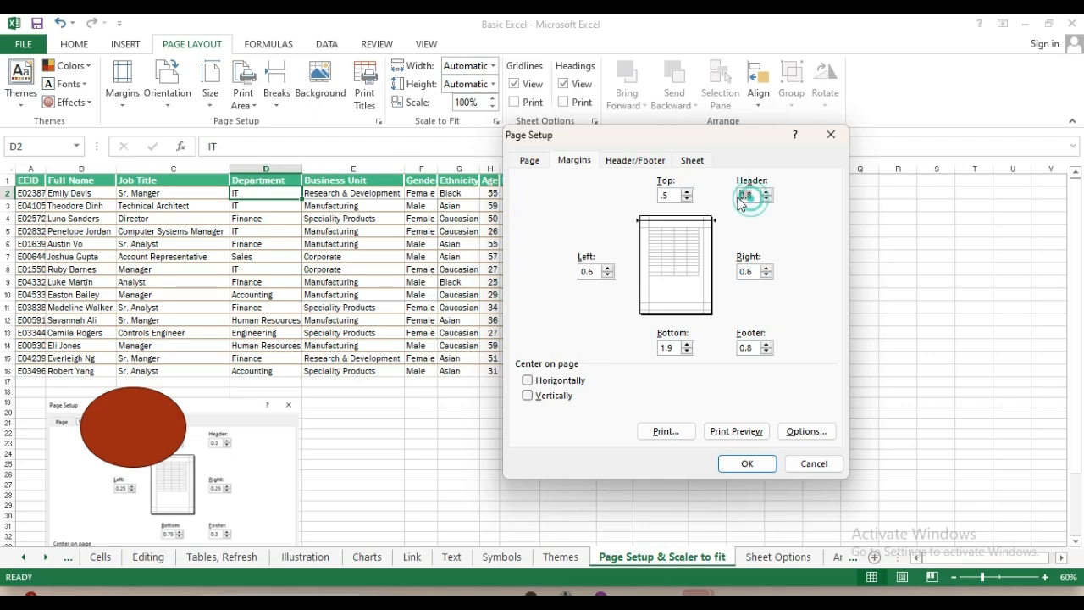
pyautogui.click(740, 347)
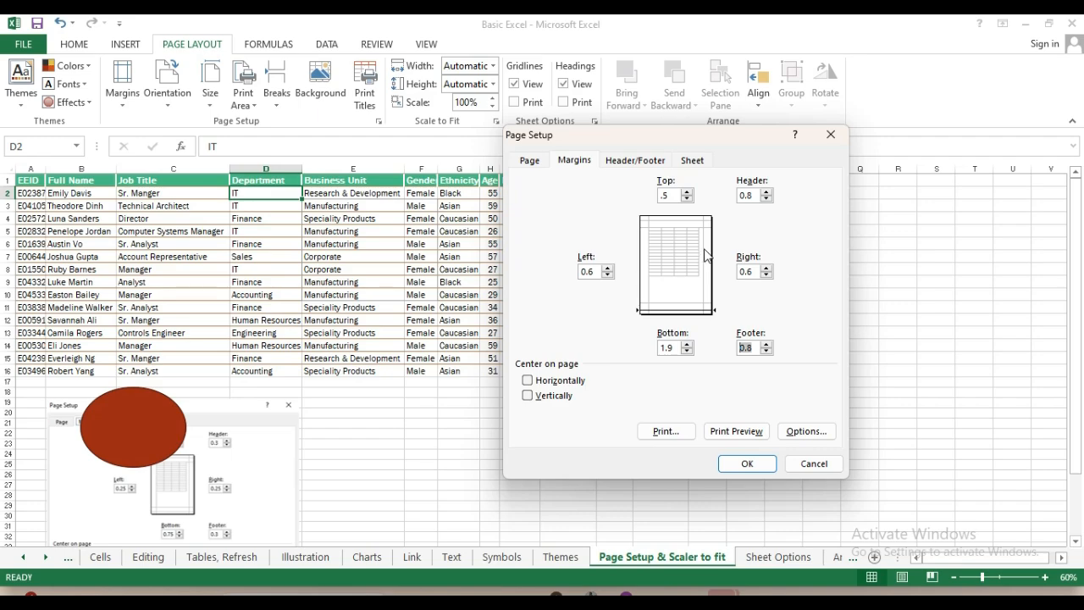
# Tick horizontal and vertical page centring, then cancel Page Setup
pyautogui.click(528, 383)
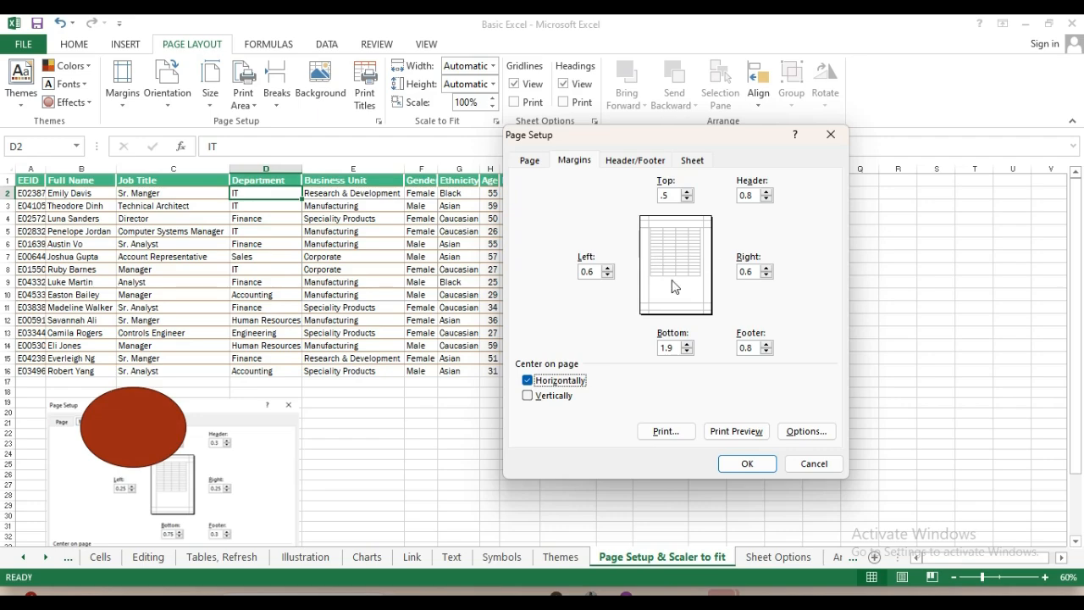
pyautogui.click(527, 381)
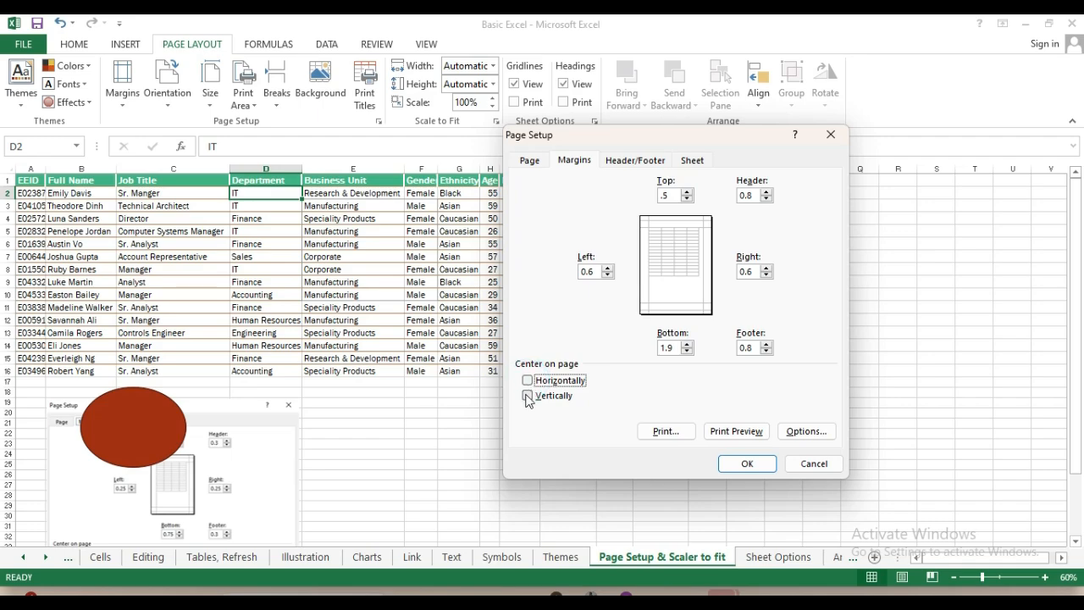
pyautogui.click(527, 394)
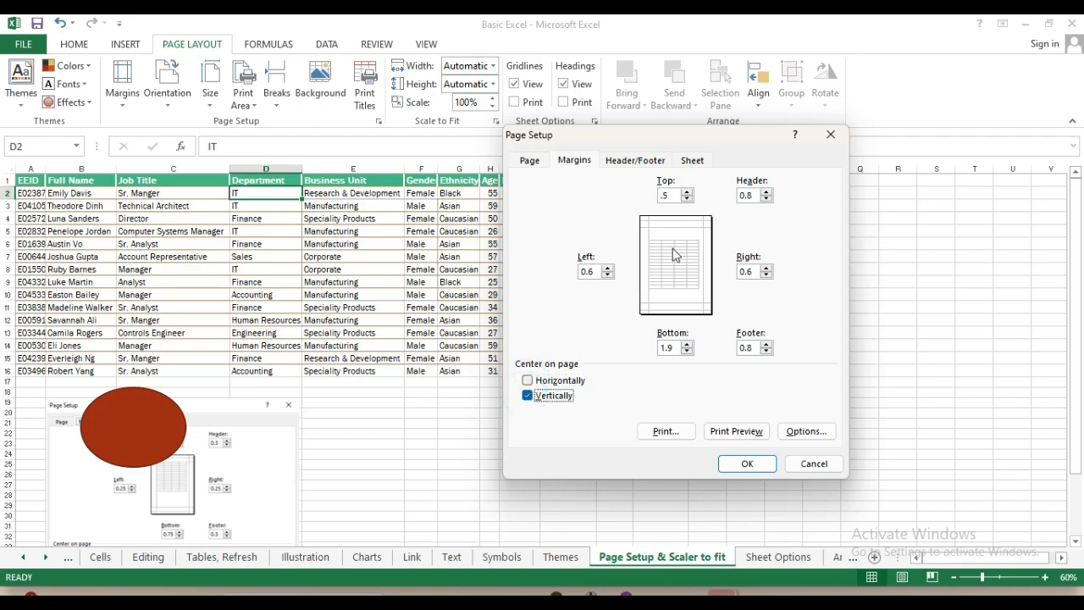
pyautogui.click(528, 380)
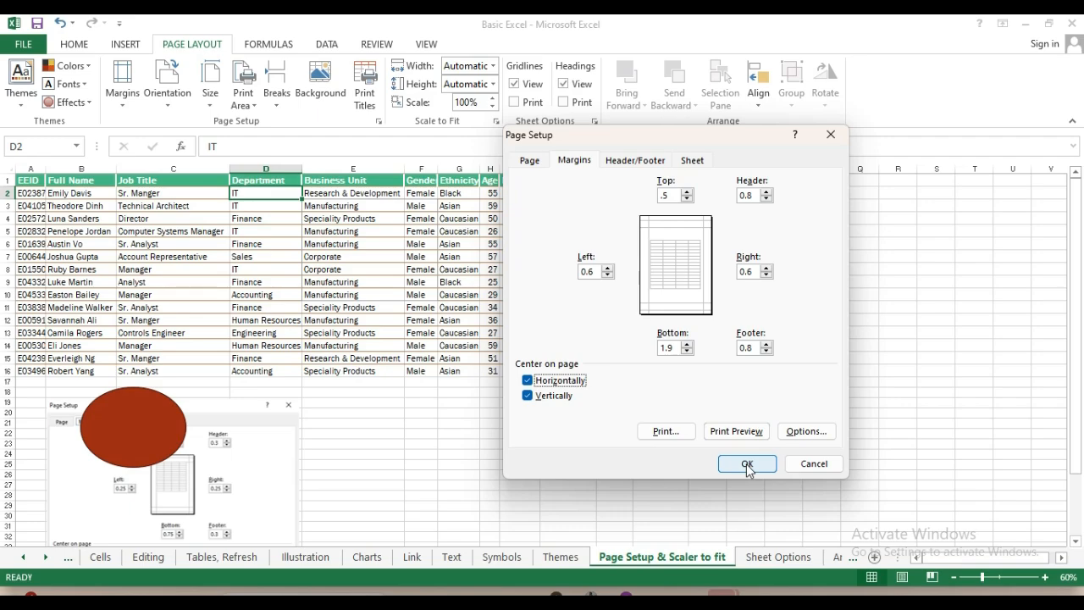
pyautogui.click(811, 463)
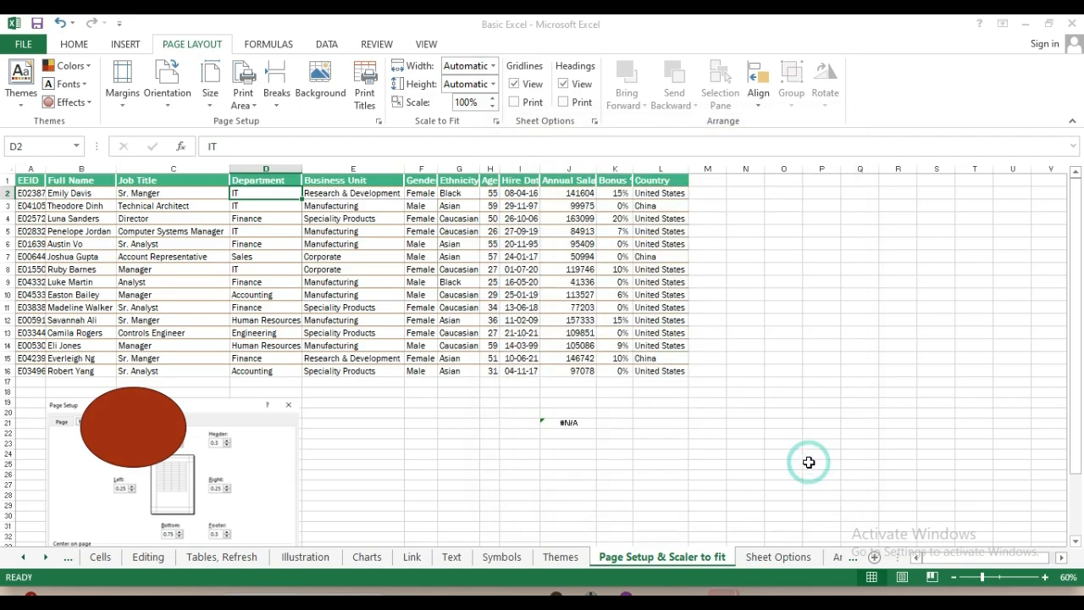
# Switch the page to landscape and check the A4 print preview before returning to the sheet
pyautogui.click(172, 108)
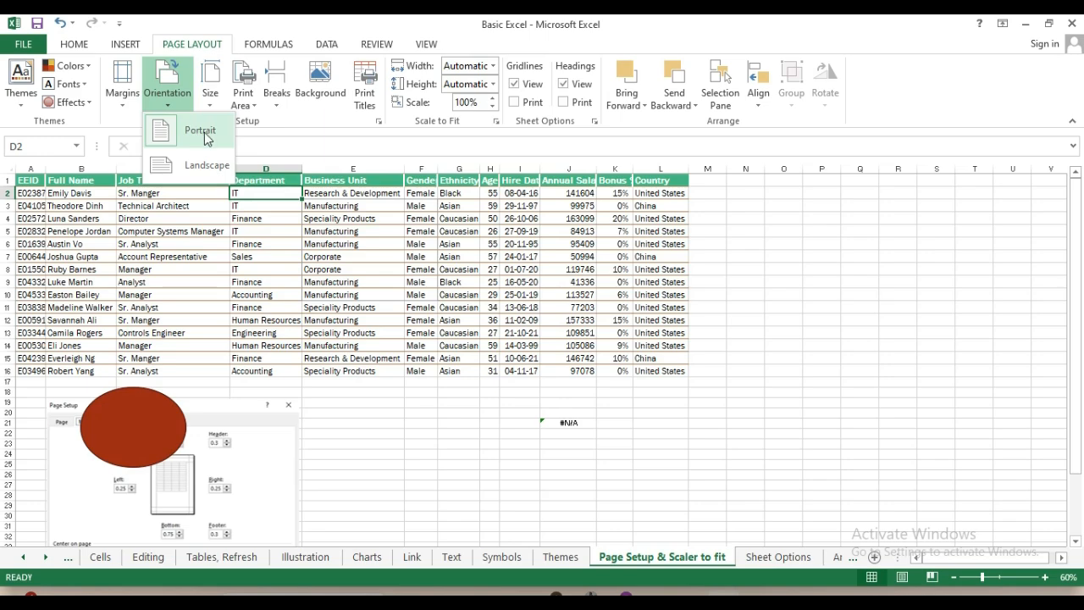
pyautogui.click(188, 173)
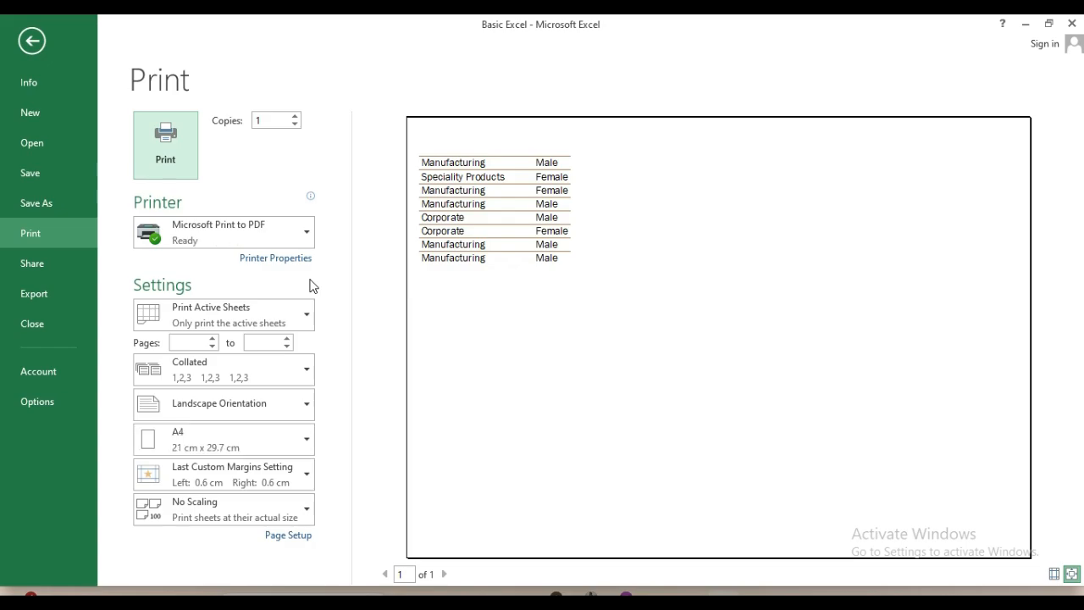
pyautogui.press('Escape')
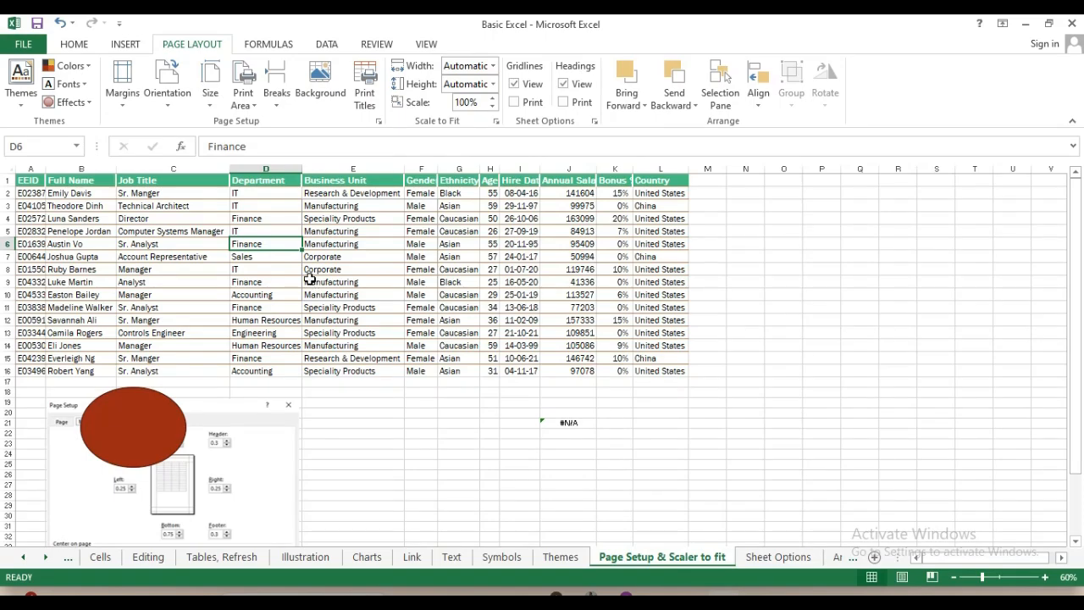
# Return the page to portrait orientation and dismiss the error shown in print preview
pyautogui.click(167, 109)
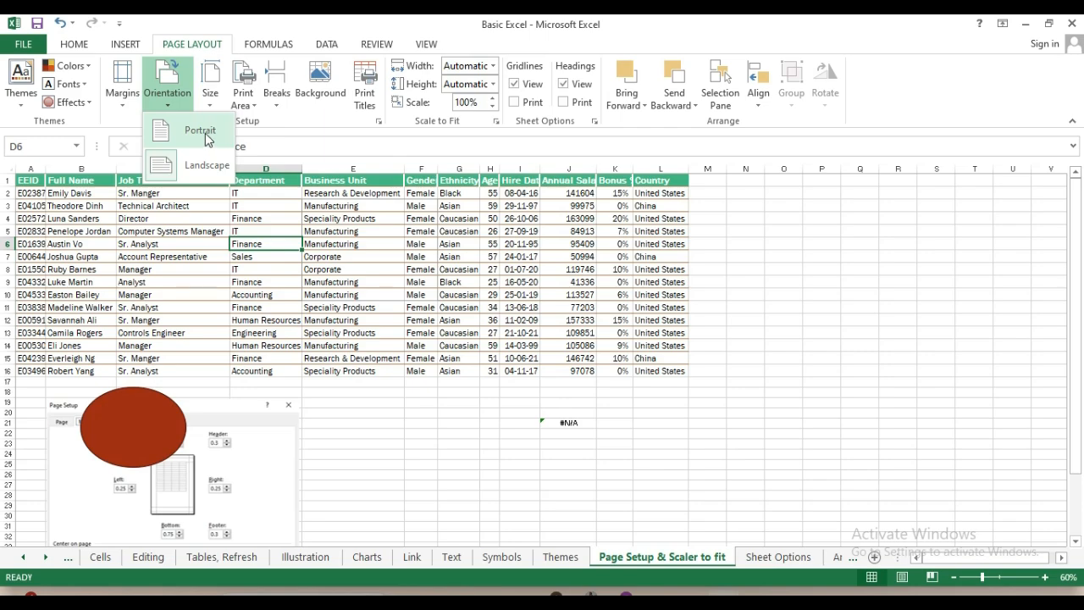
pyautogui.click(208, 135)
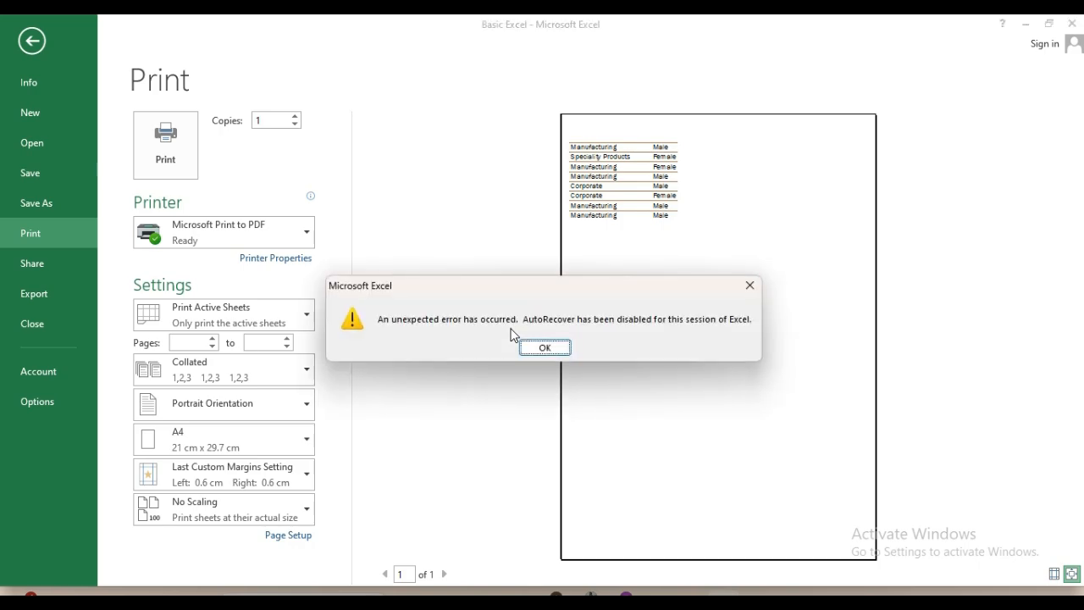
pyautogui.click(545, 348)
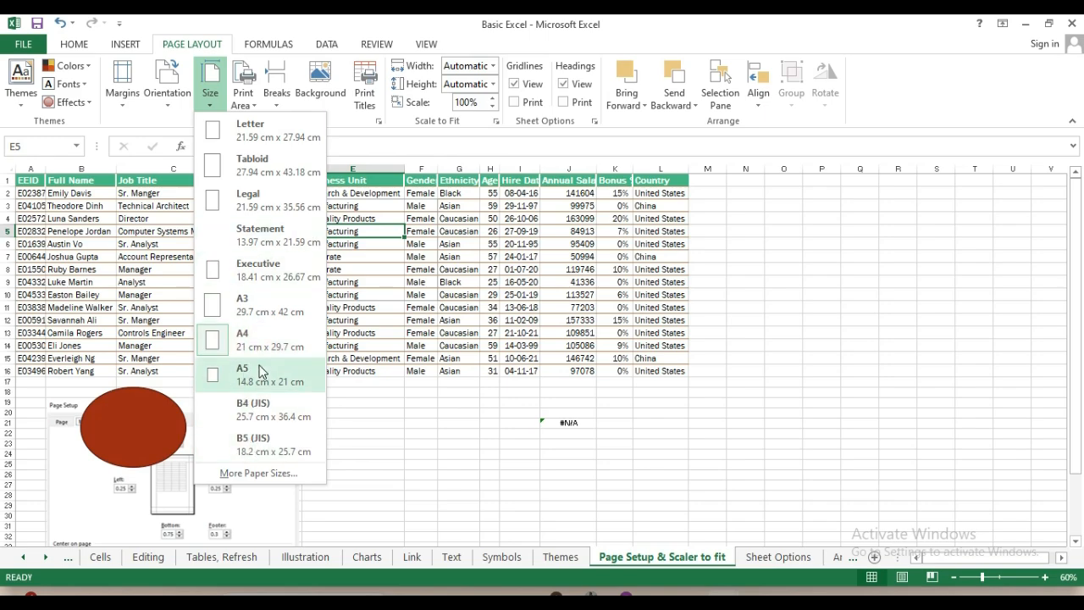
pyautogui.click(255, 474)
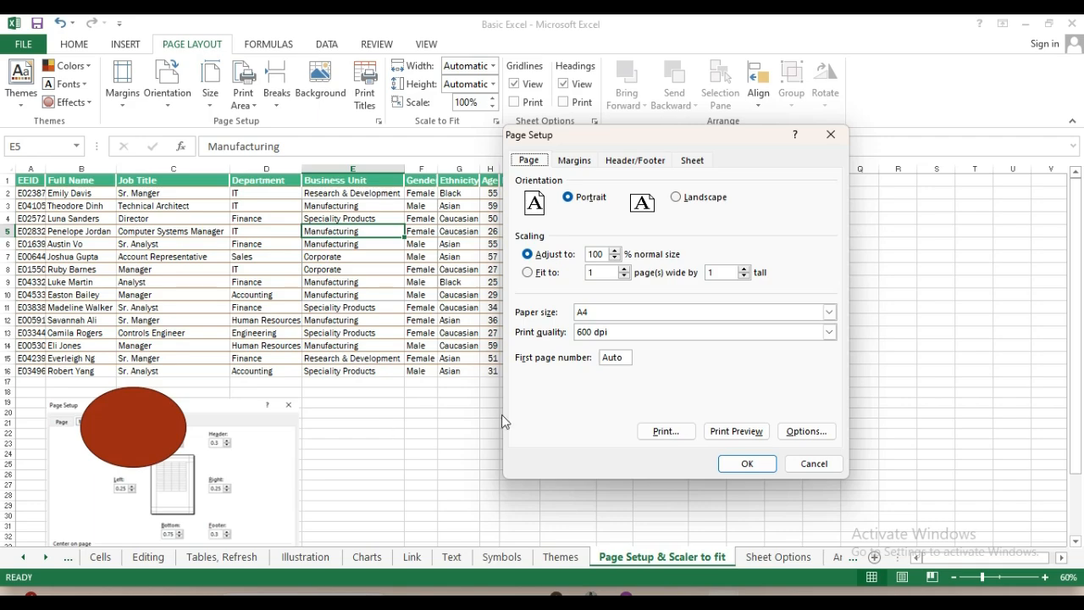
pyautogui.click(800, 468)
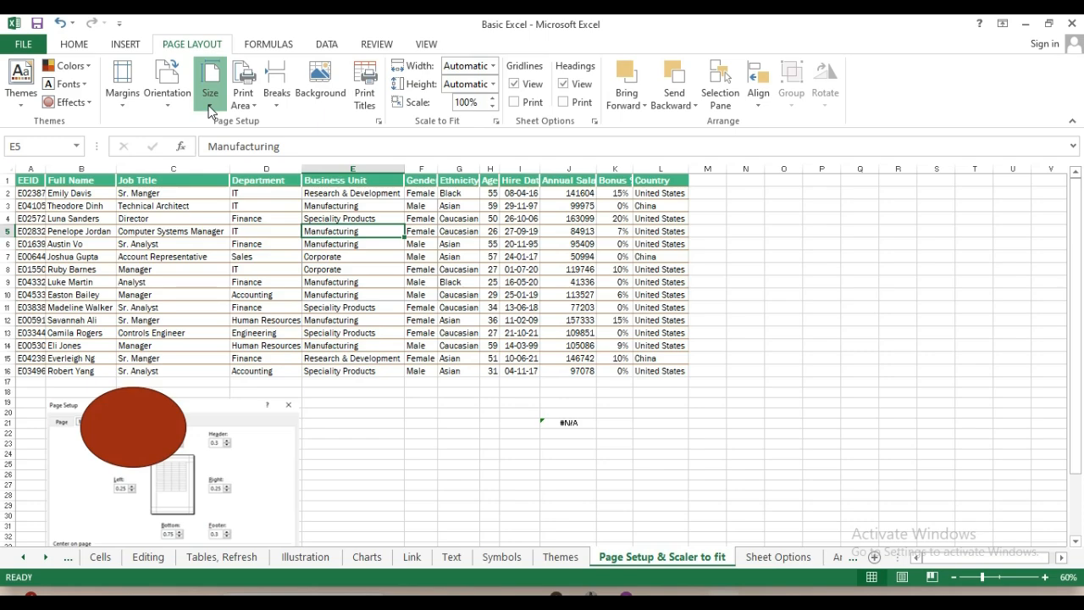
pyautogui.click(210, 106)
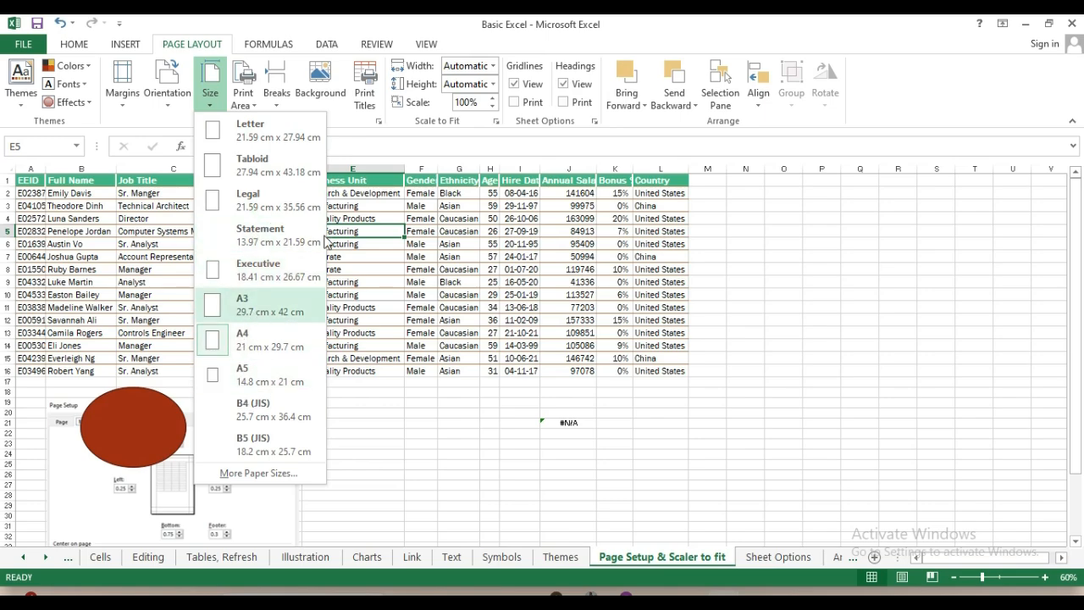
pyautogui.click(371, 250)
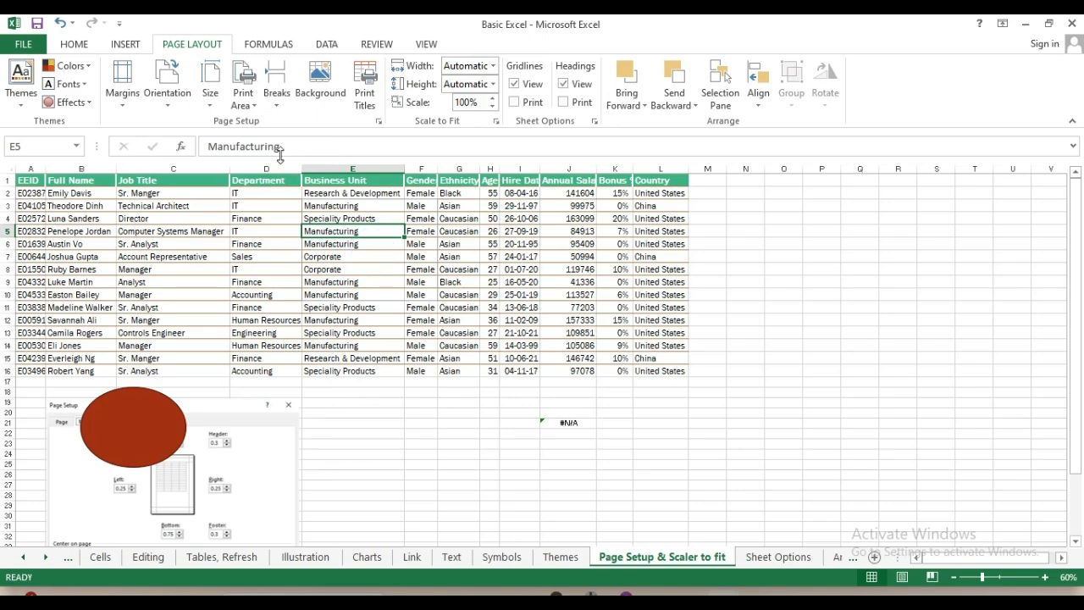
# Select E1:F8, the Business Unit and Gender columns, and set it as the print area
pyautogui.click(339, 180)
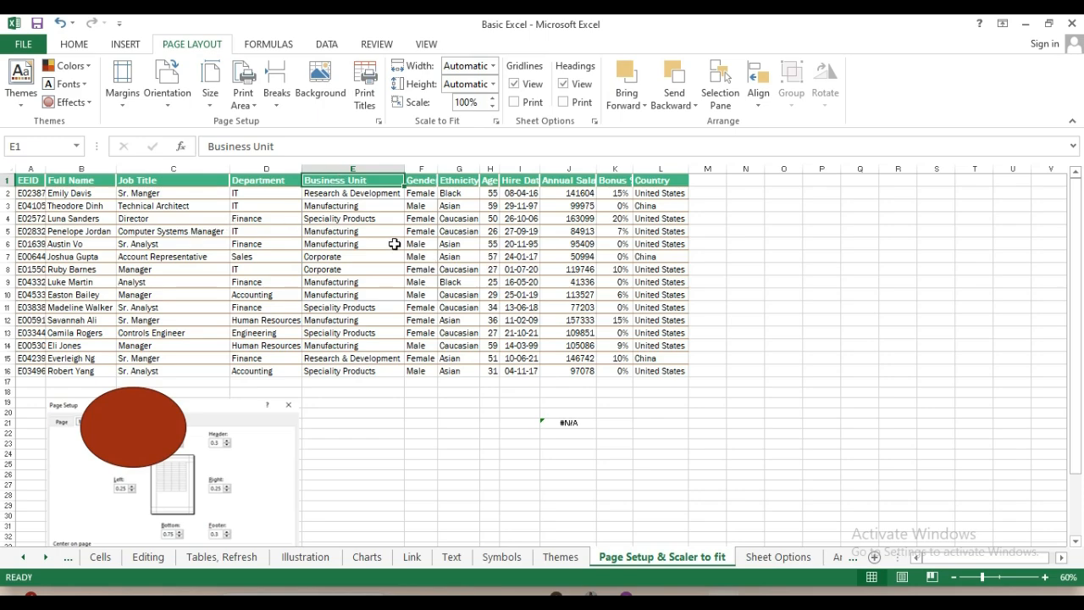
pyautogui.hotkey('shift', 'Right')
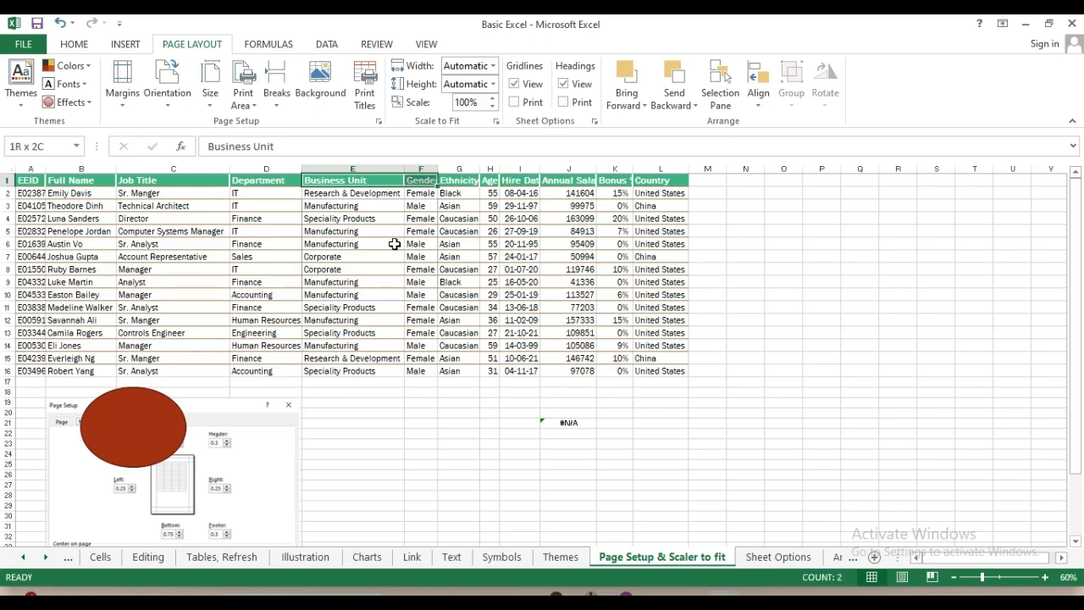
pyautogui.hotkey('shift', 'Down')
pyautogui.hotkey('shift', 'Down')
pyautogui.hotkey('shift', 'Down')
pyautogui.hotkey('shift', 'Down')
pyautogui.hotkey('shift', 'Down')
pyautogui.hotkey('shift', 'Down')
pyautogui.hotkey('shift', 'Down')
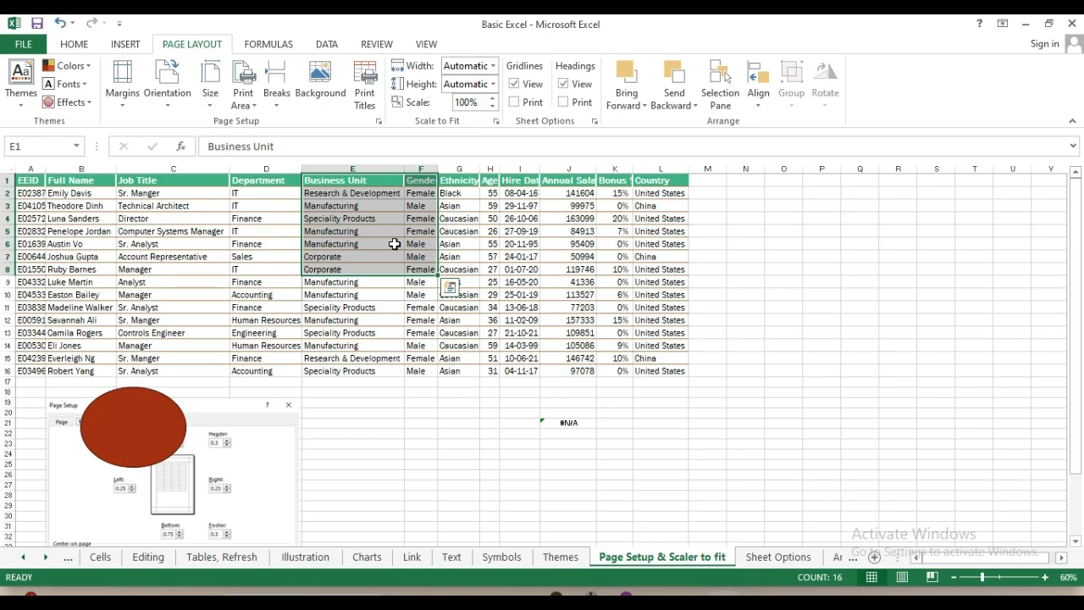
pyautogui.click(250, 104)
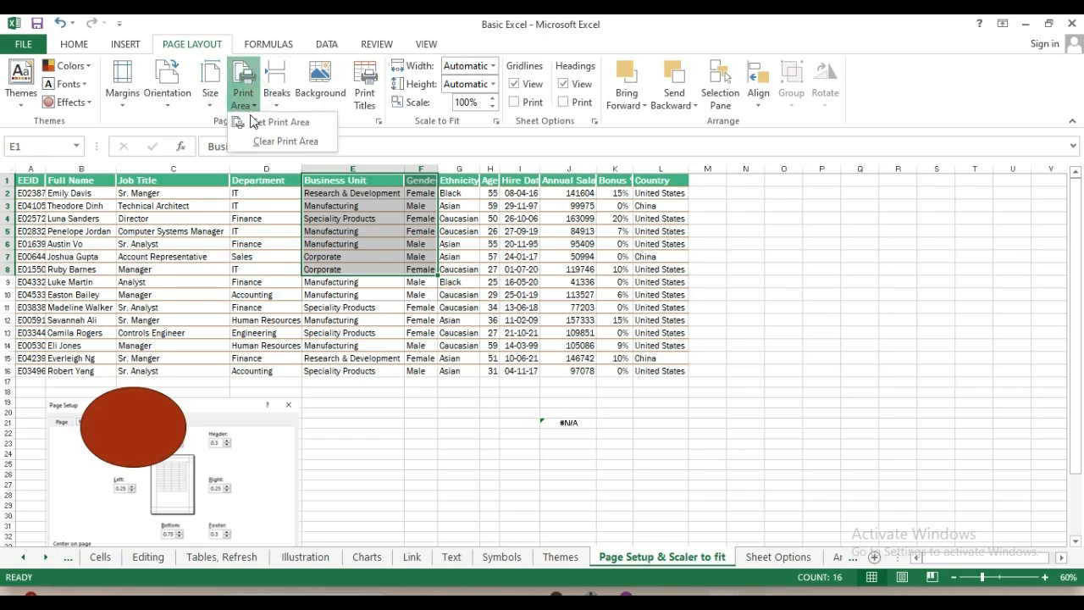
pyautogui.click(276, 123)
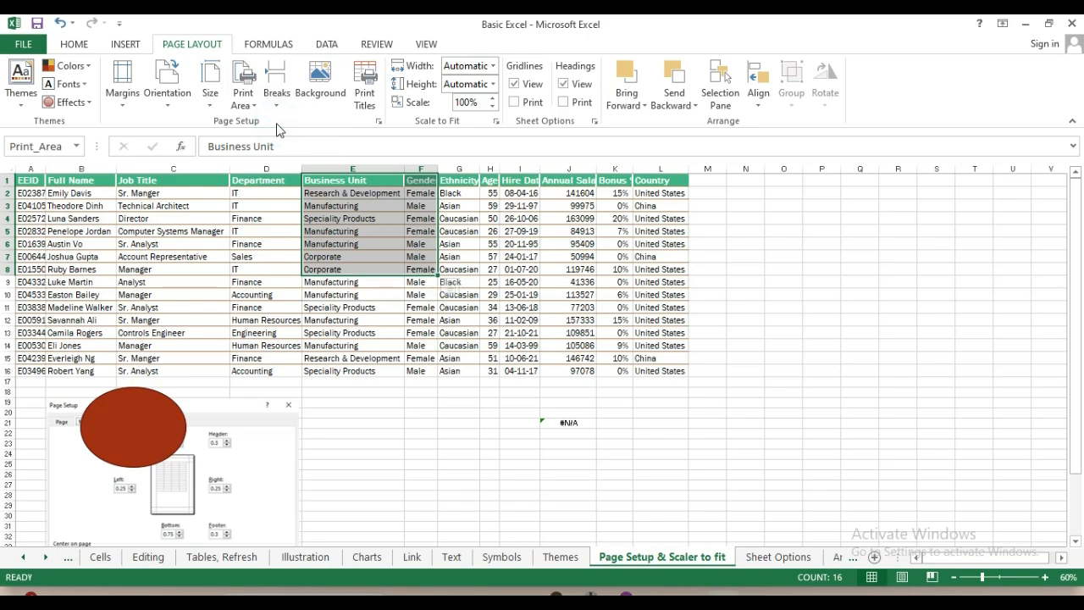
pyautogui.click(276, 123)
pyautogui.hotkey('ctrl', 'p')
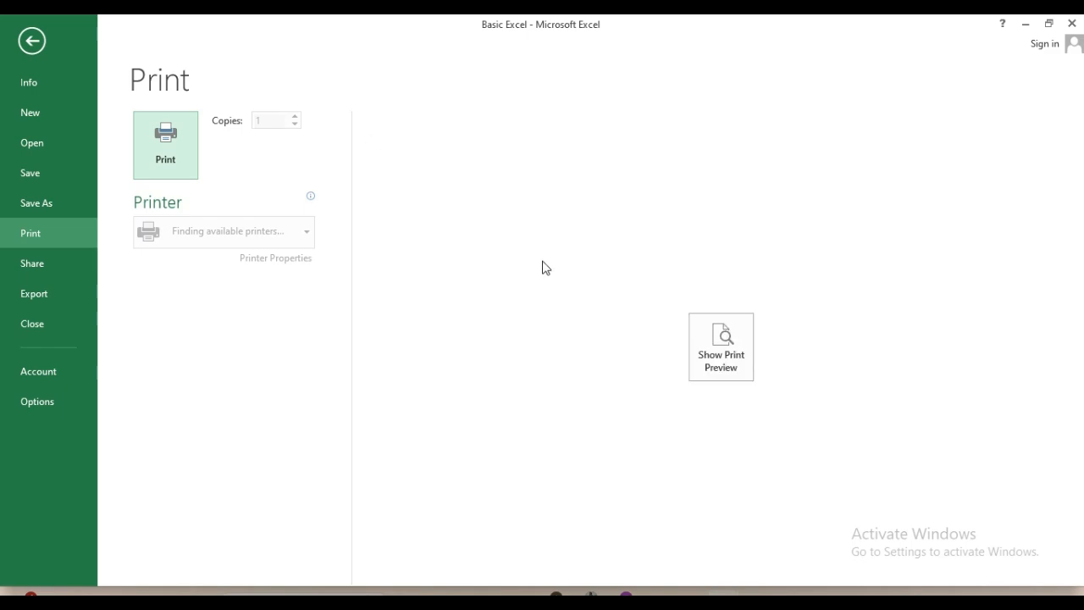
pyautogui.click(720, 358)
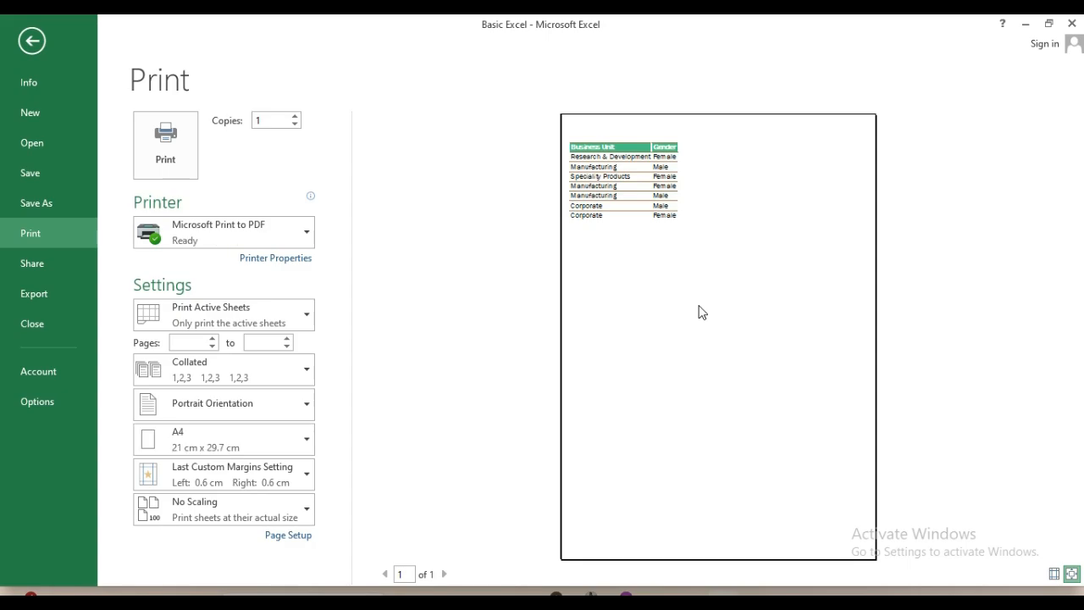
pyautogui.press('Escape')
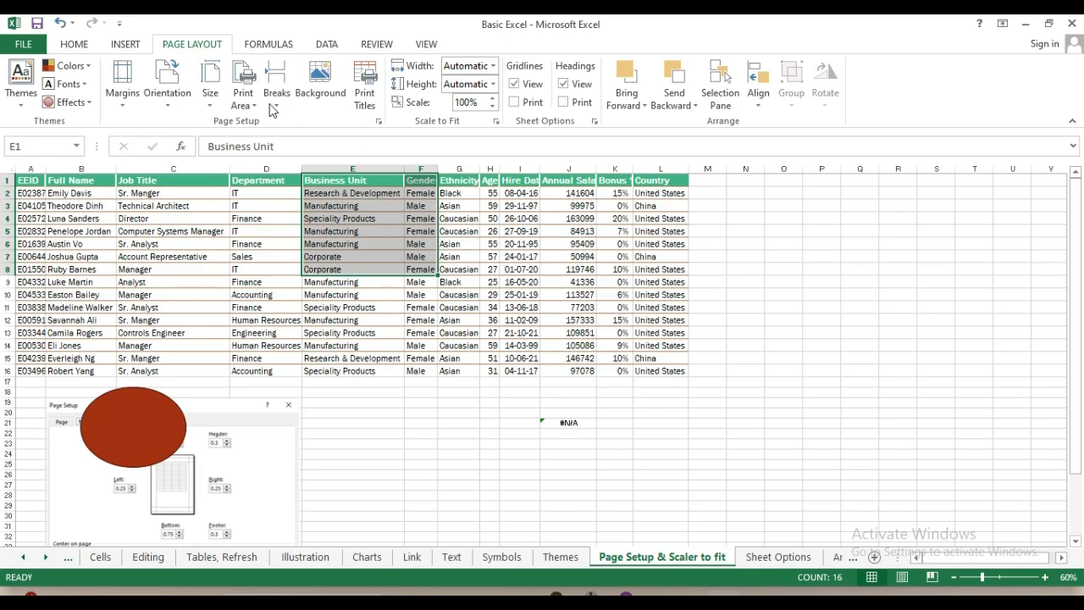
# Clear the E1:F8 print area and deselect the range by picking cell E19
pyautogui.click(247, 100)
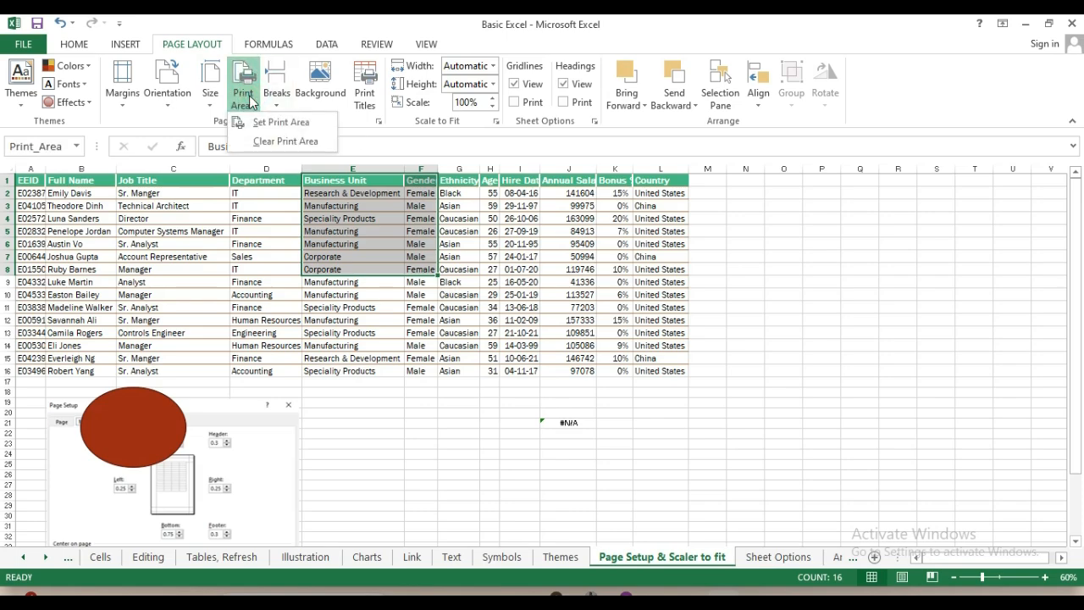
pyautogui.click(287, 142)
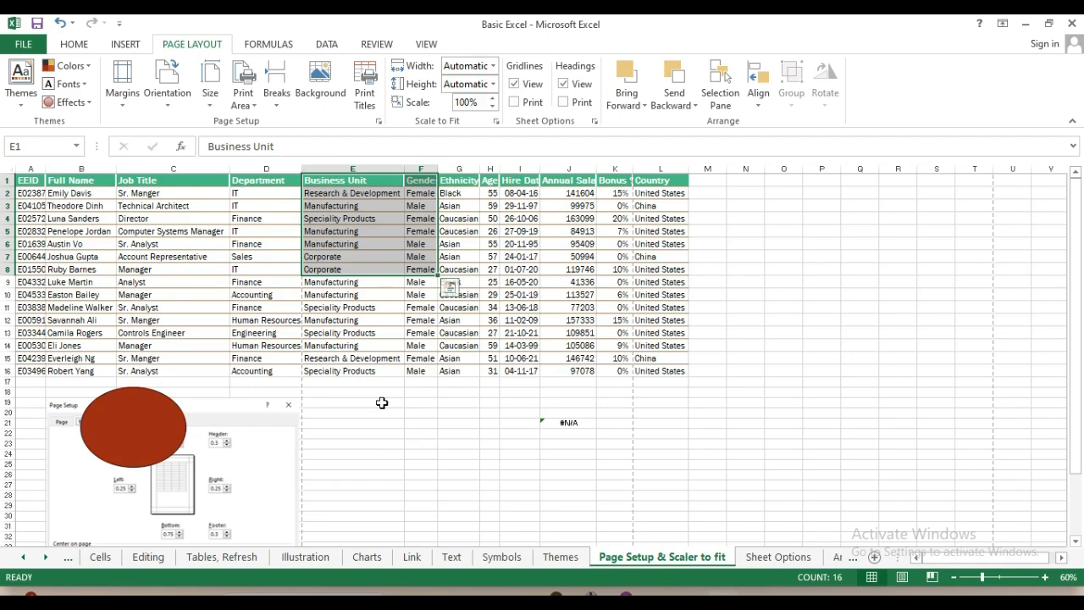
pyautogui.click(335, 404)
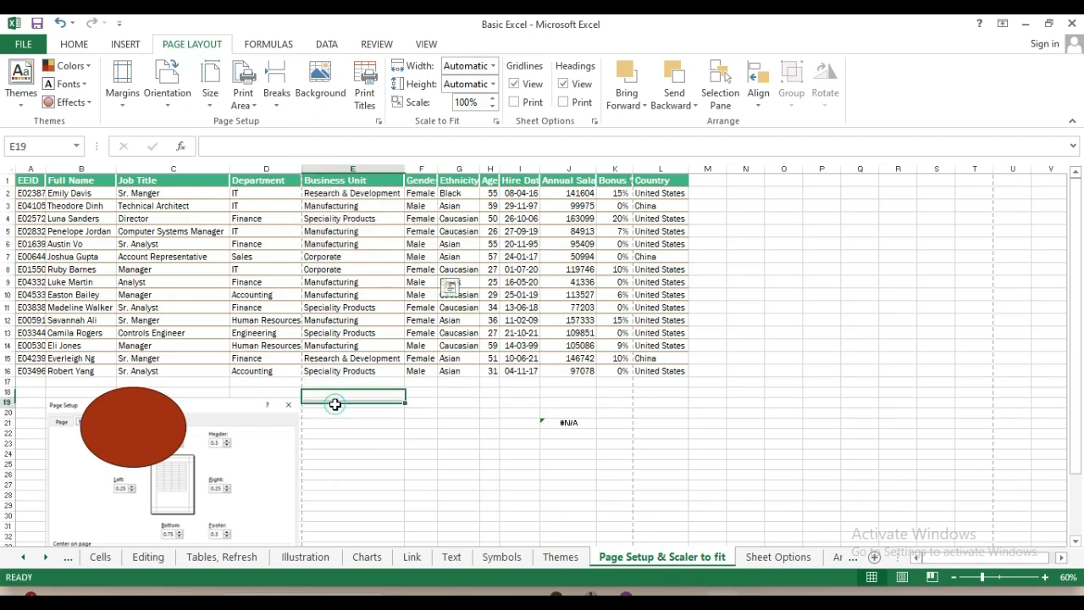
# Insert a page break at cell E11 and review the resulting 6-page print preview
pyautogui.click(330, 304)
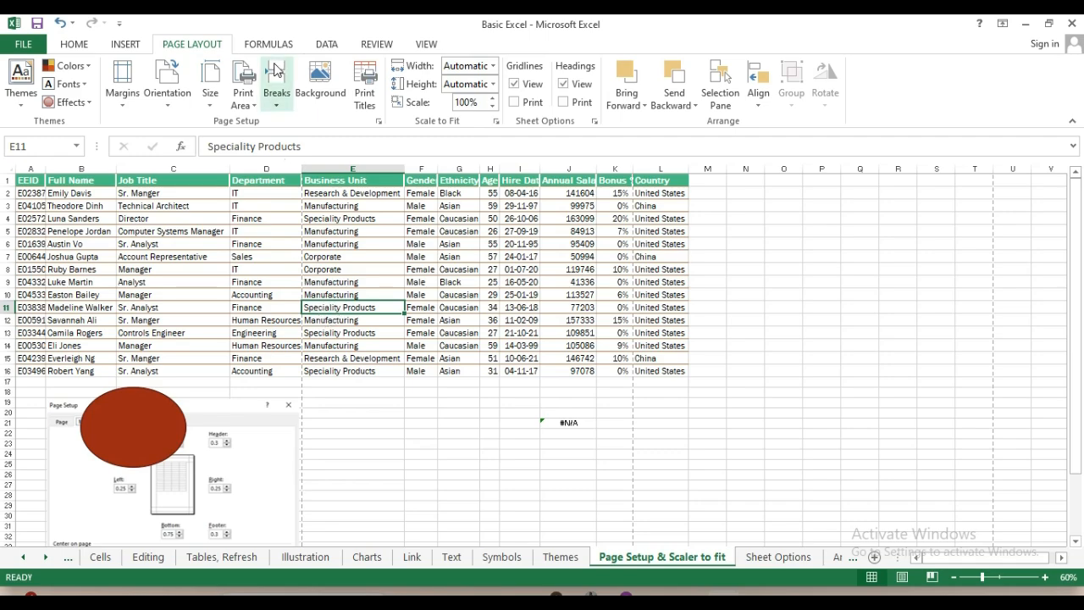
pyautogui.click(276, 108)
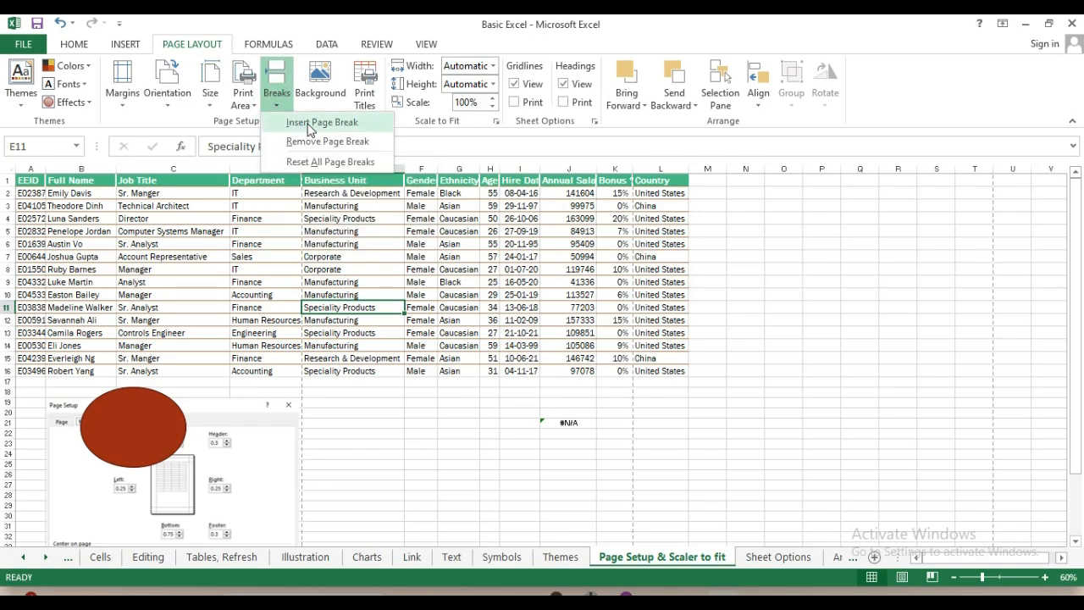
pyautogui.click(314, 122)
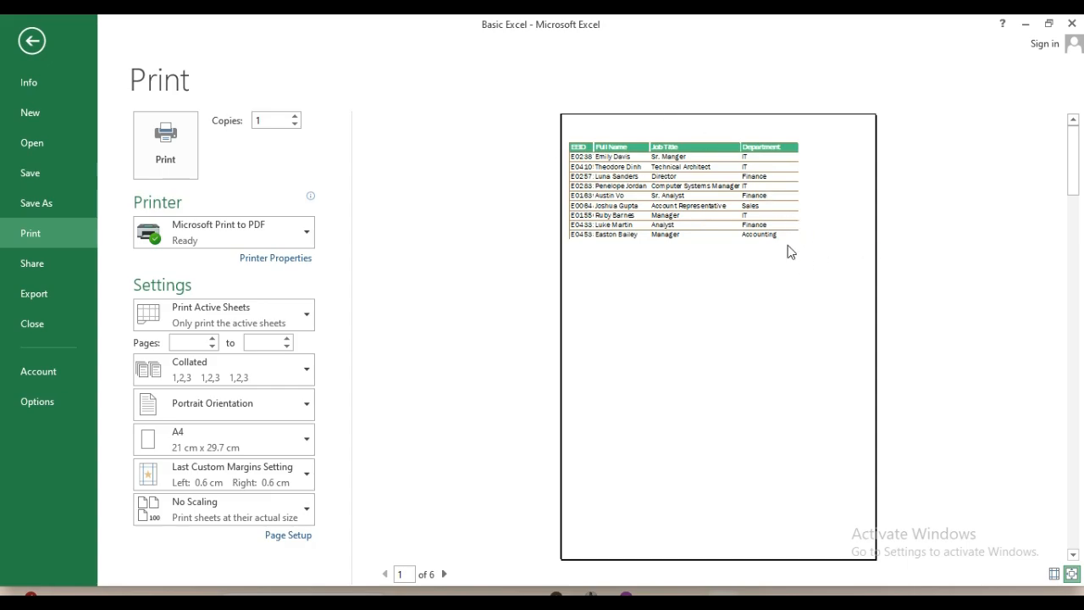
pyautogui.press('Escape')
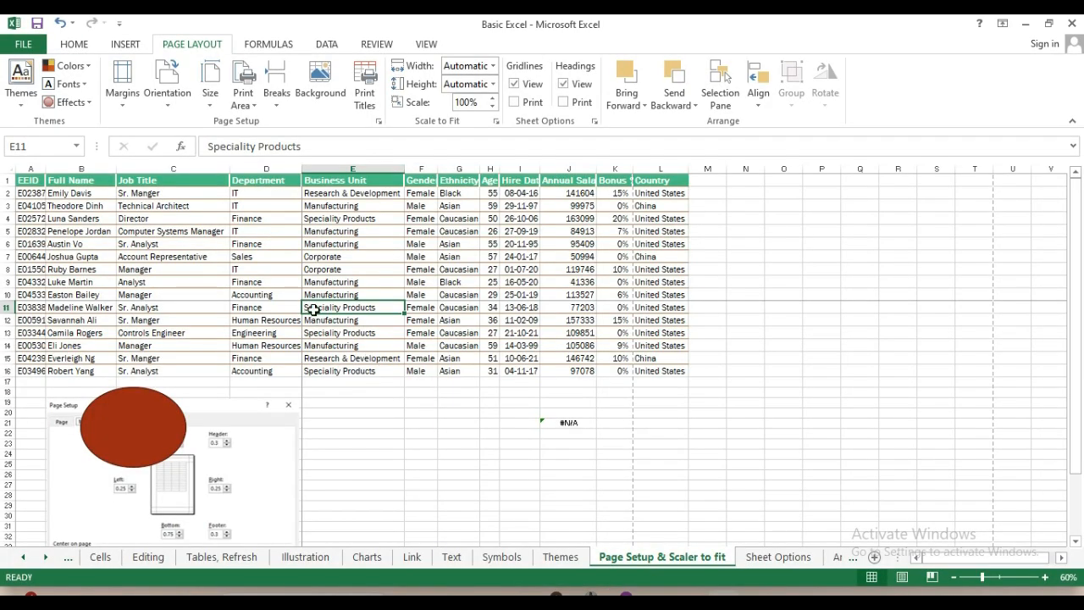
pyautogui.click(287, 183)
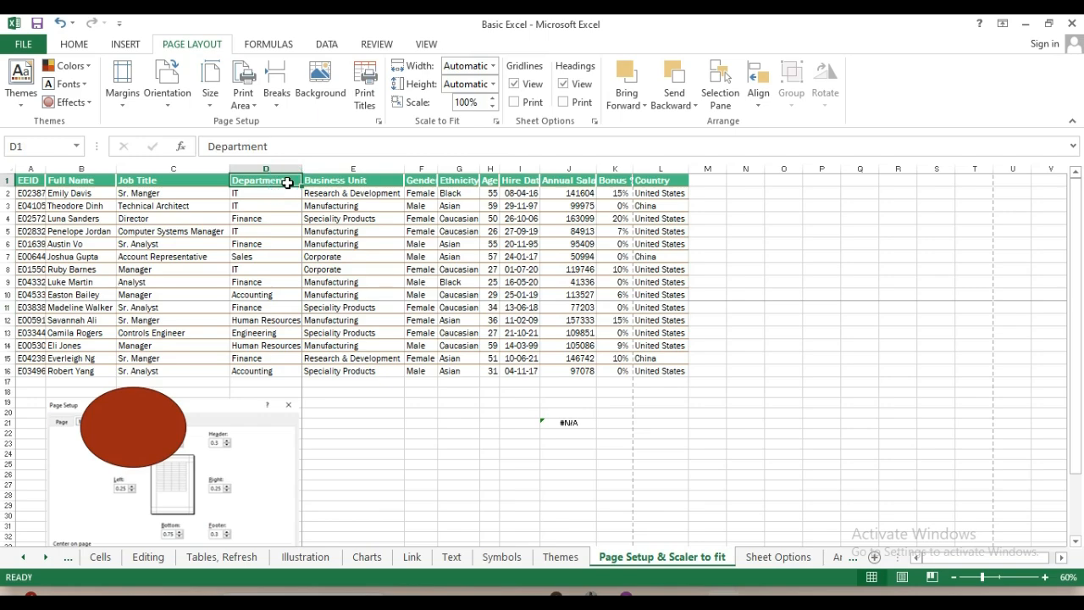
pyautogui.hotkey('shift', 'Down')
pyautogui.hotkey('shift', 'Down')
pyautogui.hotkey('shift', 'Down')
pyautogui.hotkey('shift', 'Down')
pyautogui.hotkey('shift', 'Down')
pyautogui.hotkey('shift', 'Down')
pyautogui.hotkey('shift', 'Down')
pyautogui.hotkey('shift', 'Down')
pyautogui.hotkey('shift', 'Left')
pyautogui.hotkey('shift', 'Left')
pyautogui.hotkey('shift', 'Left')
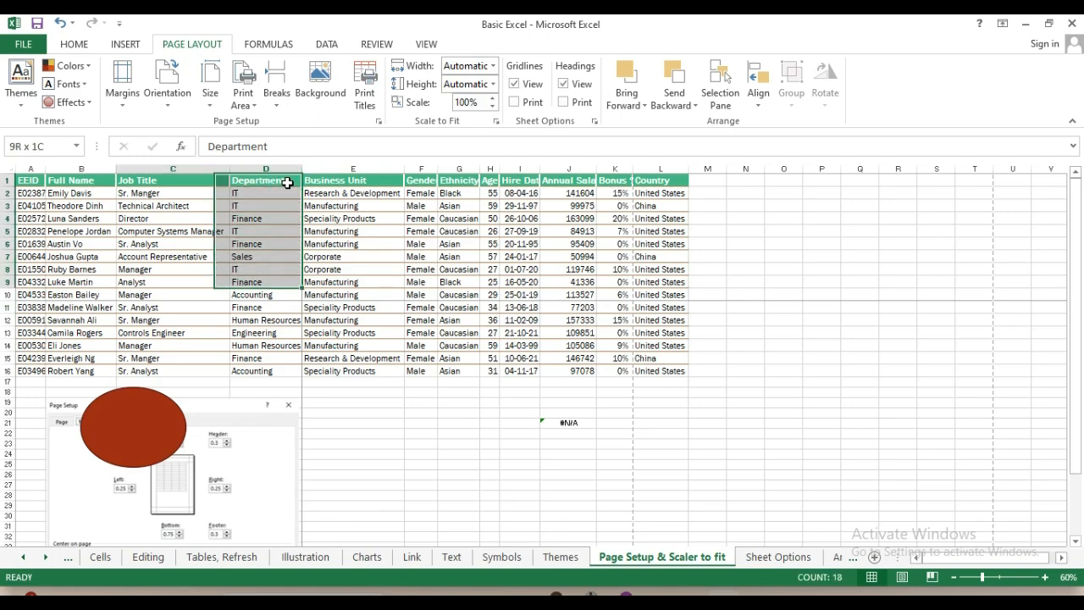
pyautogui.hotkey('shift', 'Down')
pyautogui.hotkey('shift', 'Down')
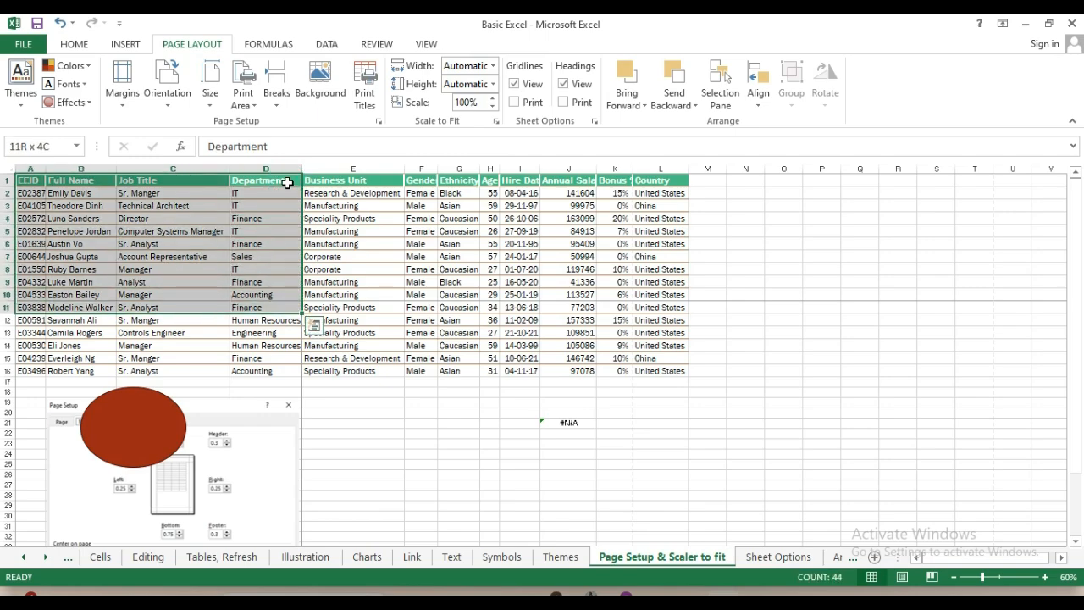
pyautogui.click(351, 319)
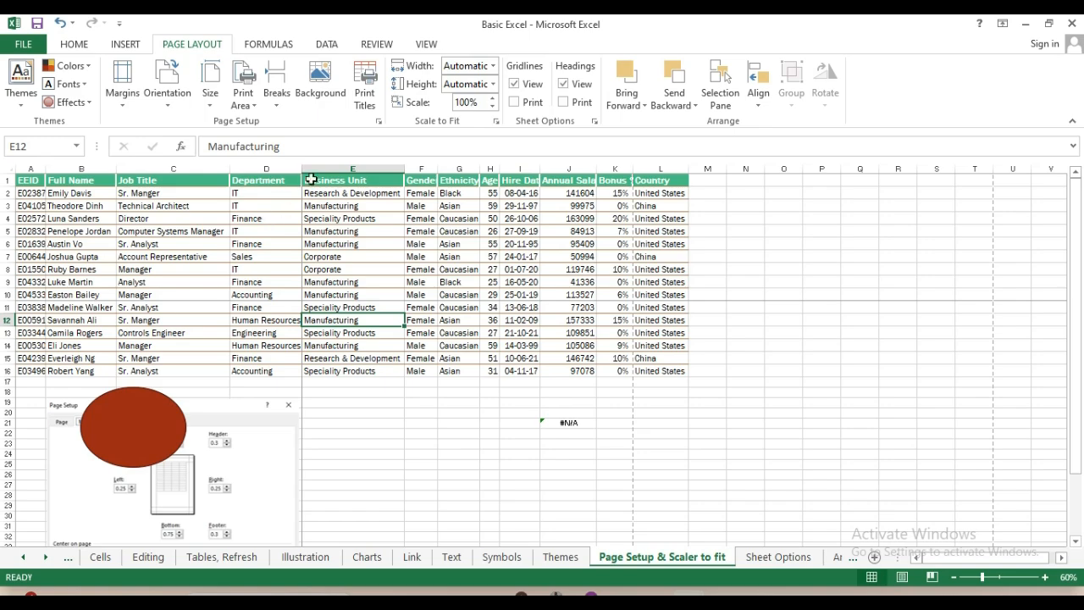
# Insert the Yoga Background picture from Downloads as the worksheet background
pyautogui.click(316, 85)
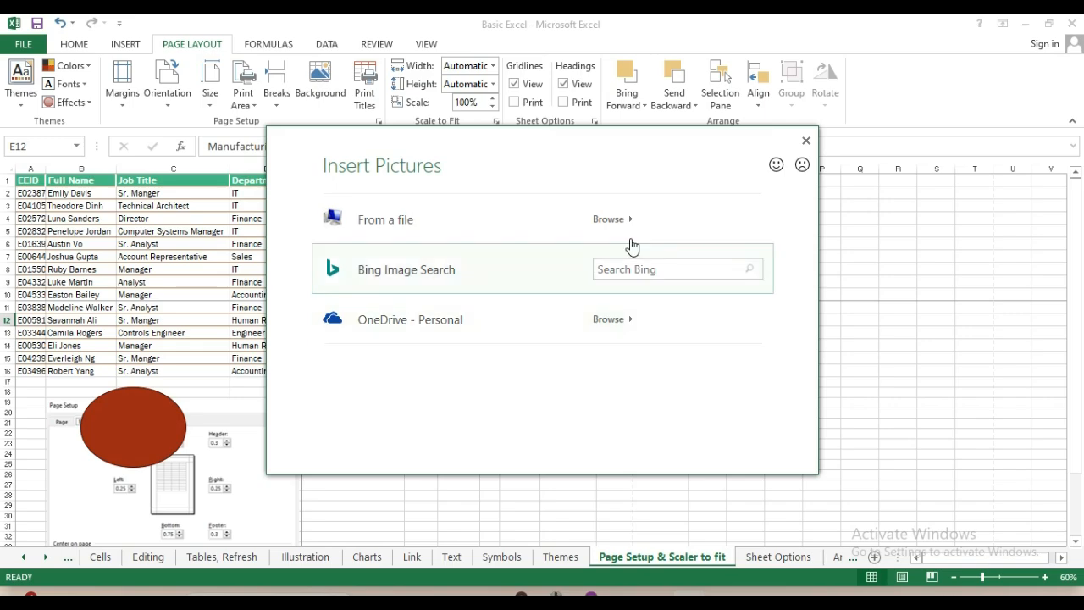
pyautogui.click(608, 220)
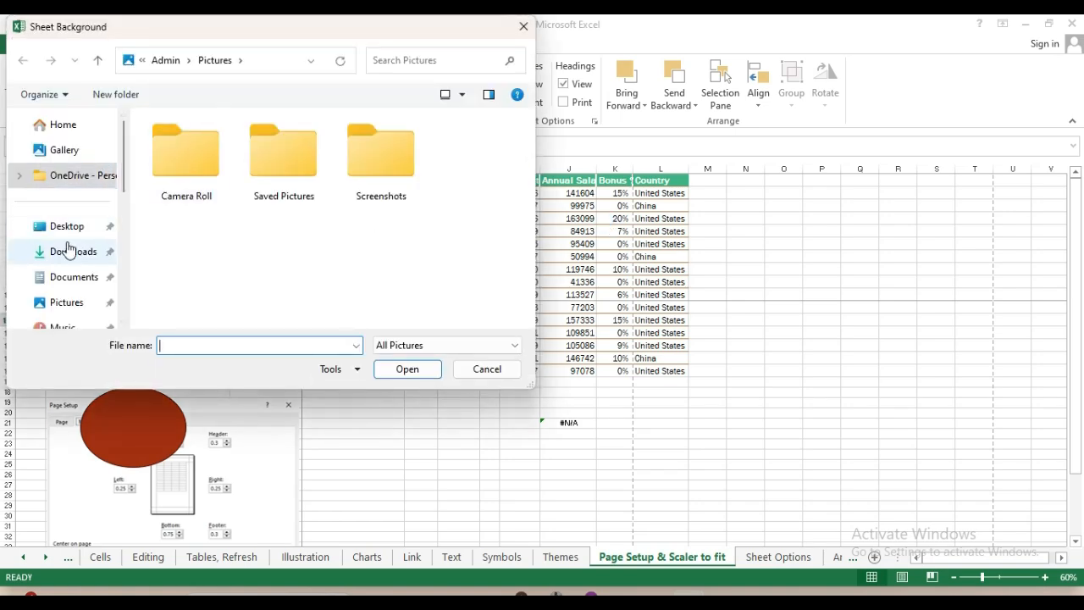
pyautogui.click(81, 254)
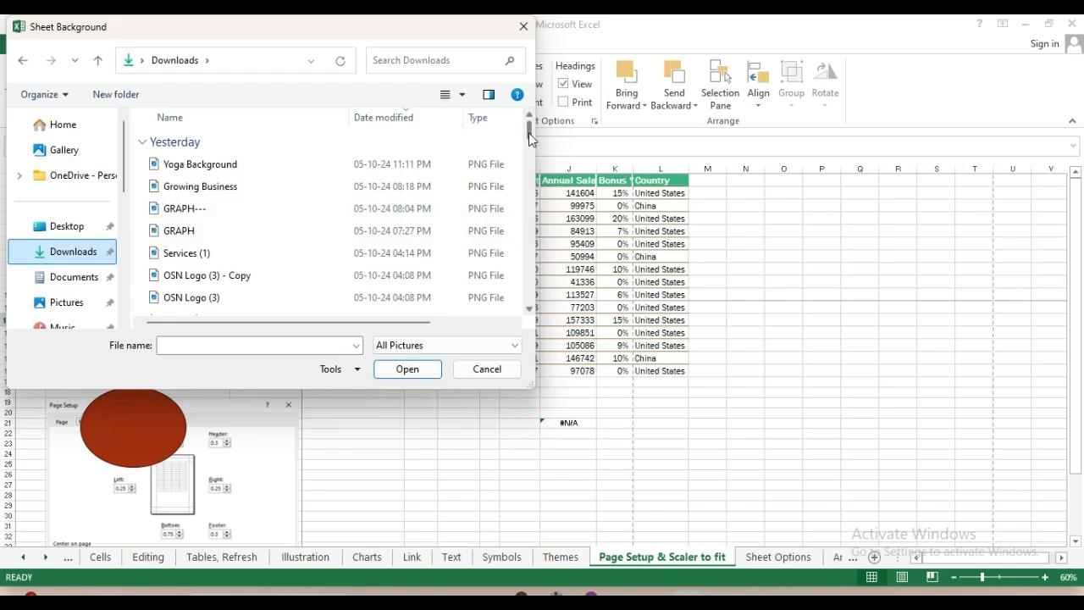
pyautogui.click(219, 164)
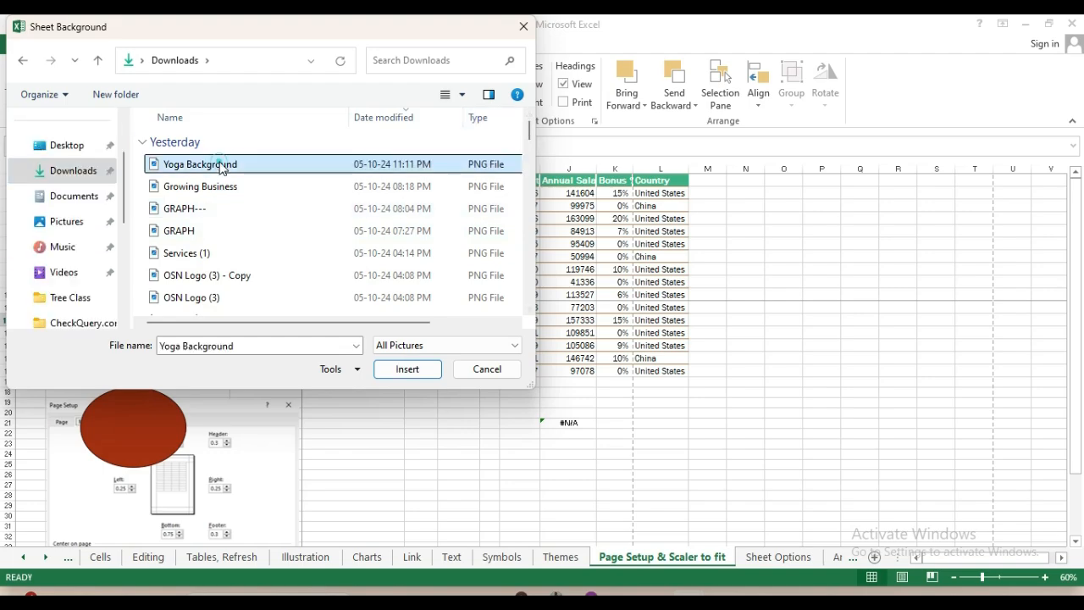
pyautogui.click(407, 370)
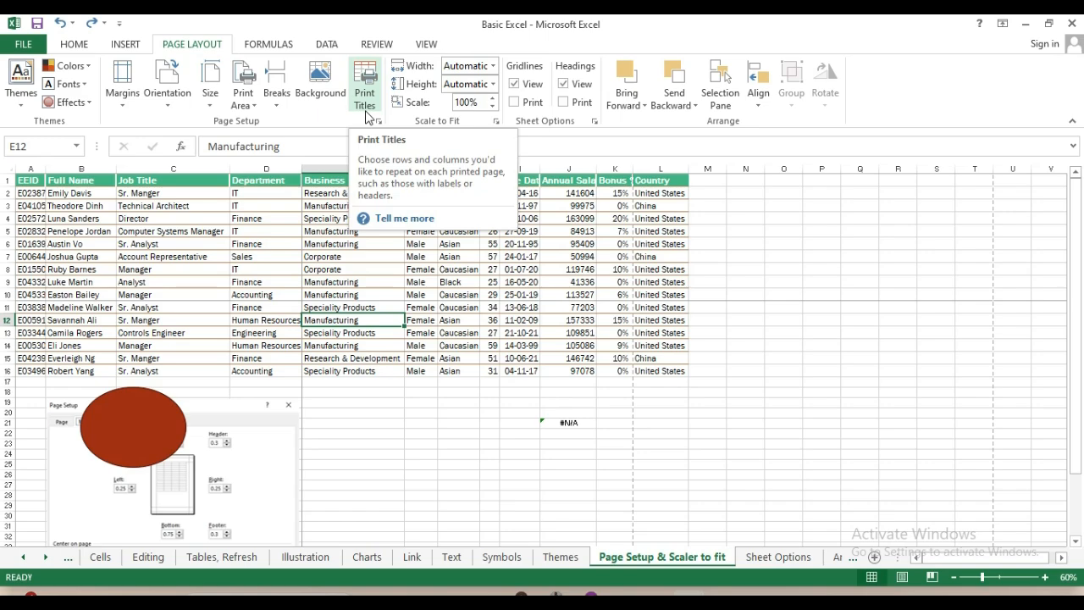
# Open Page Setup via Print Titles, view Margins, then select the 100% scaling value on Page
pyautogui.click(365, 110)
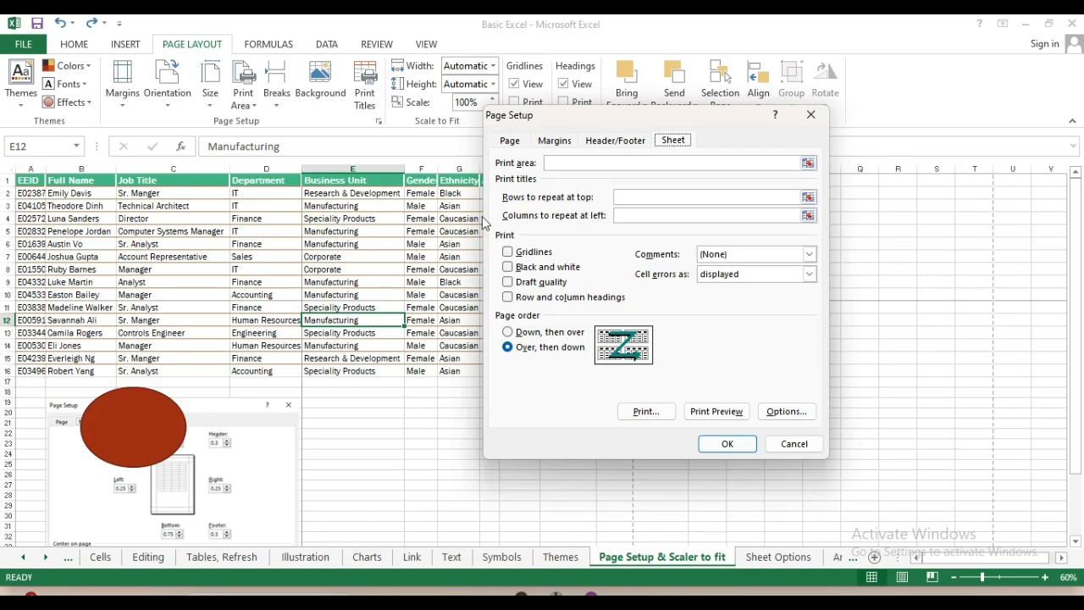
pyautogui.click(550, 142)
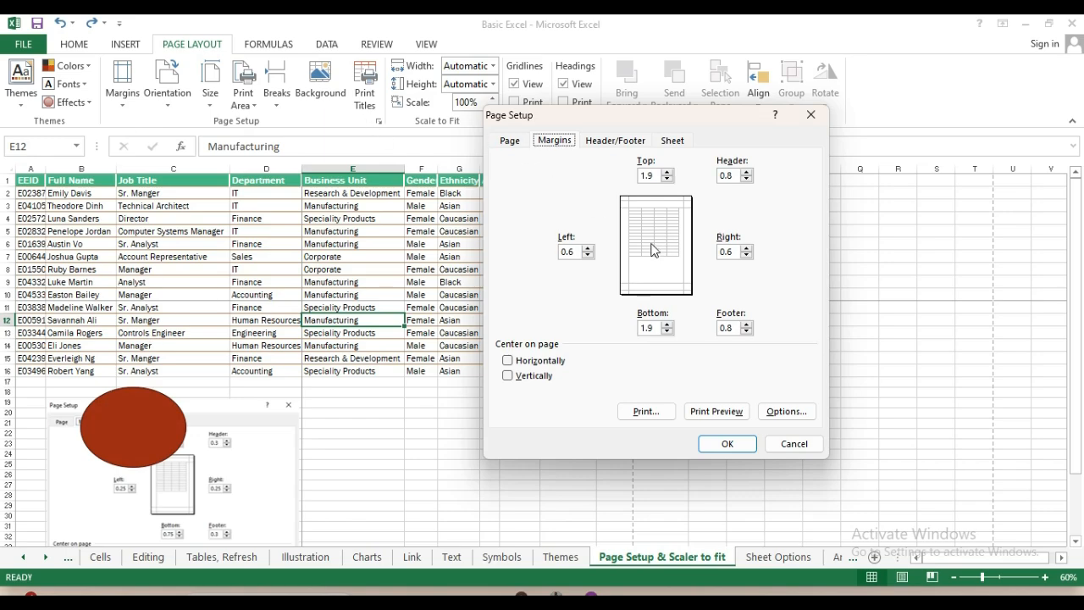
pyautogui.click(513, 144)
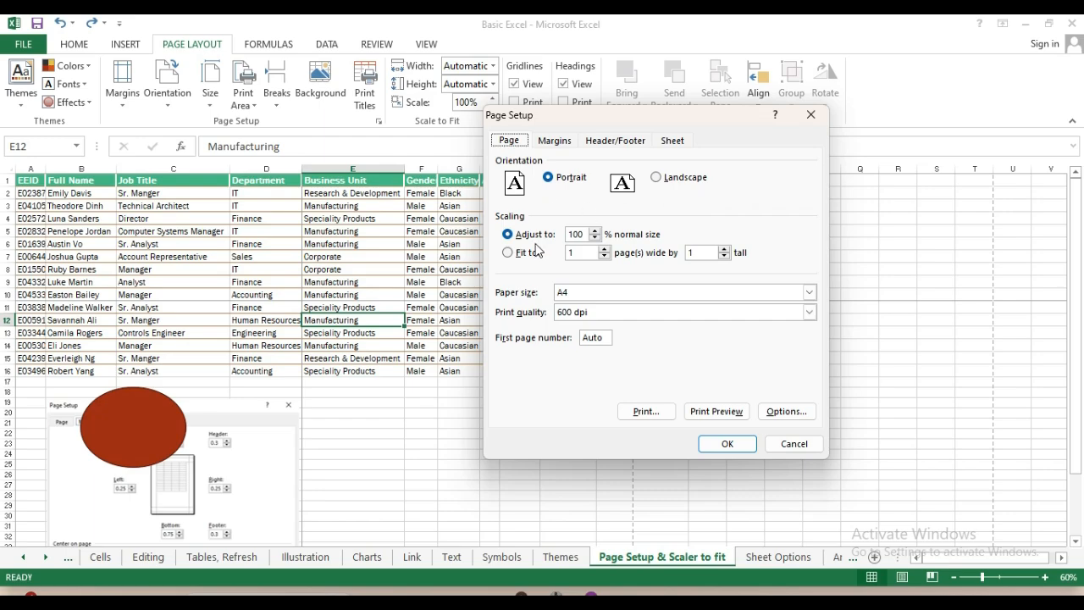
pyautogui.doubleClick(580, 236)
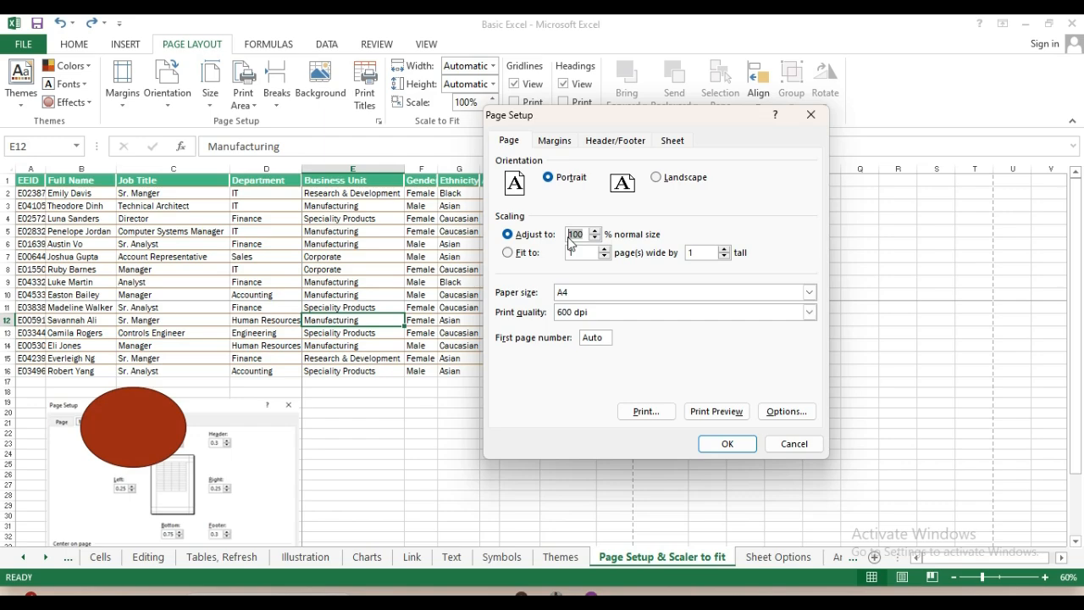
# Fit the sheet to 1 page wide by 1 tall and verify it in print preview
pyautogui.click(507, 254)
pyautogui.click(727, 445)
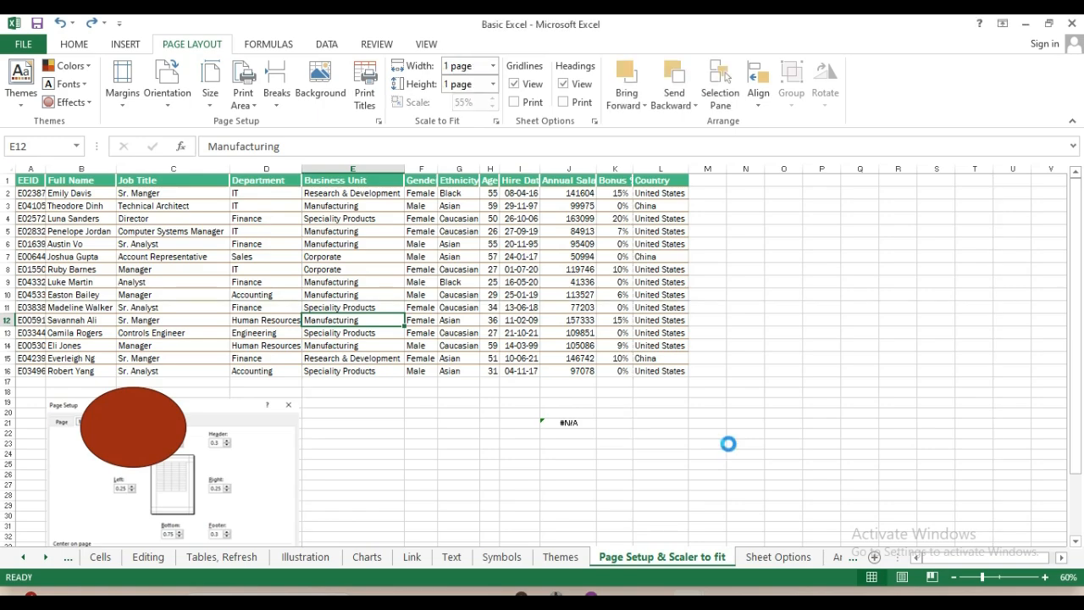
pyautogui.hotkey('ctrl', 'p')
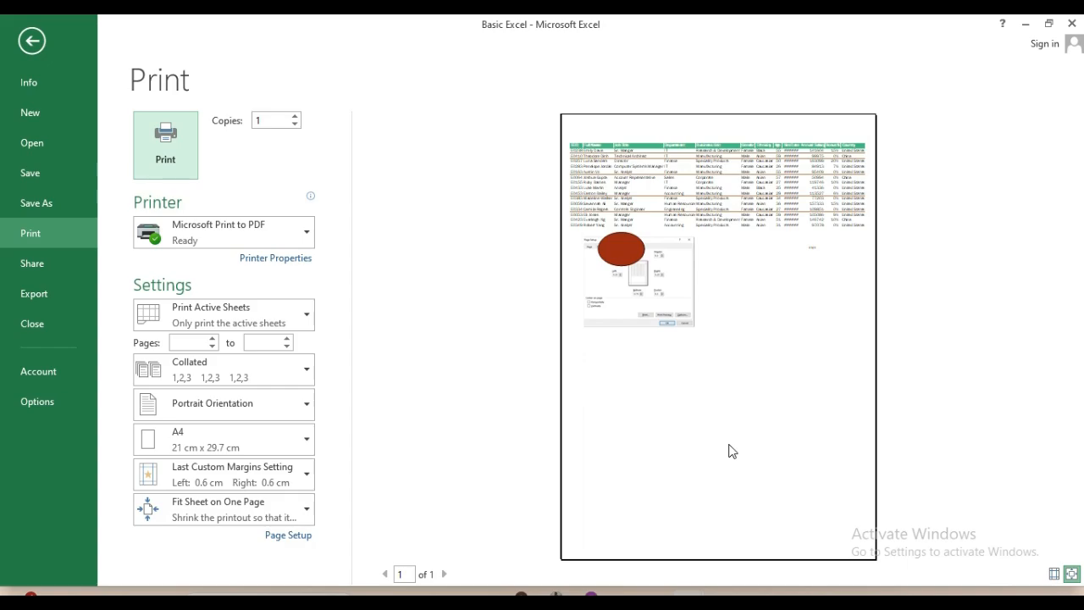
pyautogui.press('Escape')
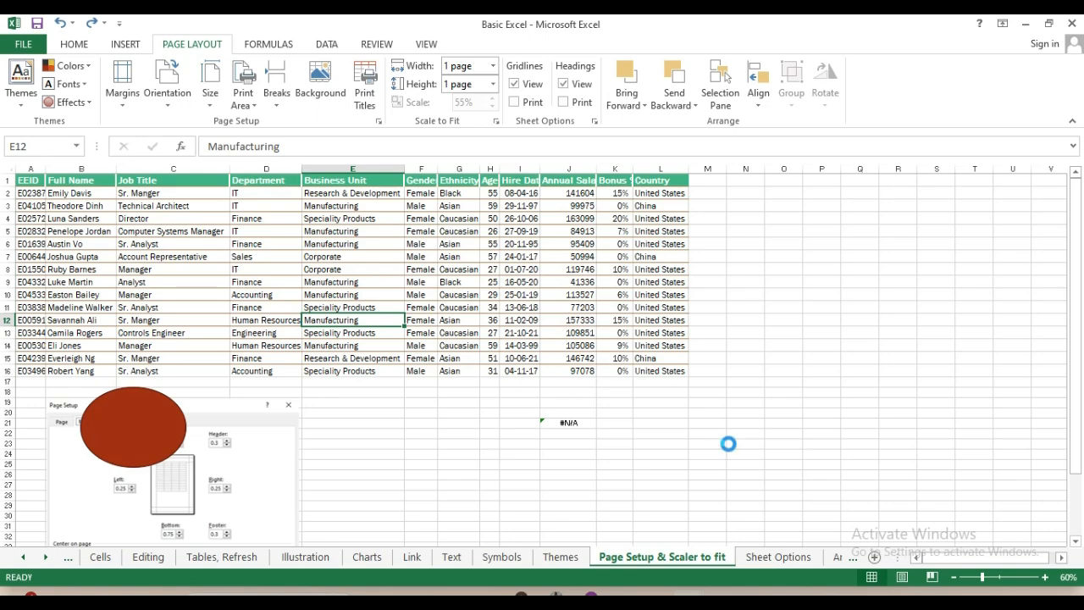
# In Page Setup, set landscape orientation and scaling to 100% of normal size
pyautogui.hotkey('ctrl', 'p')
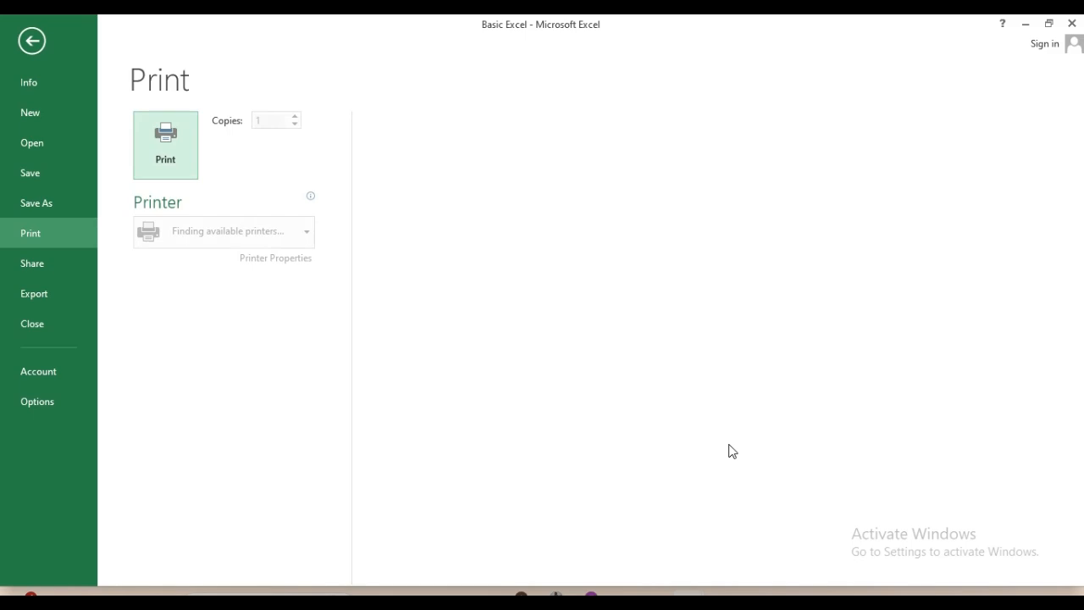
pyautogui.press('Escape')
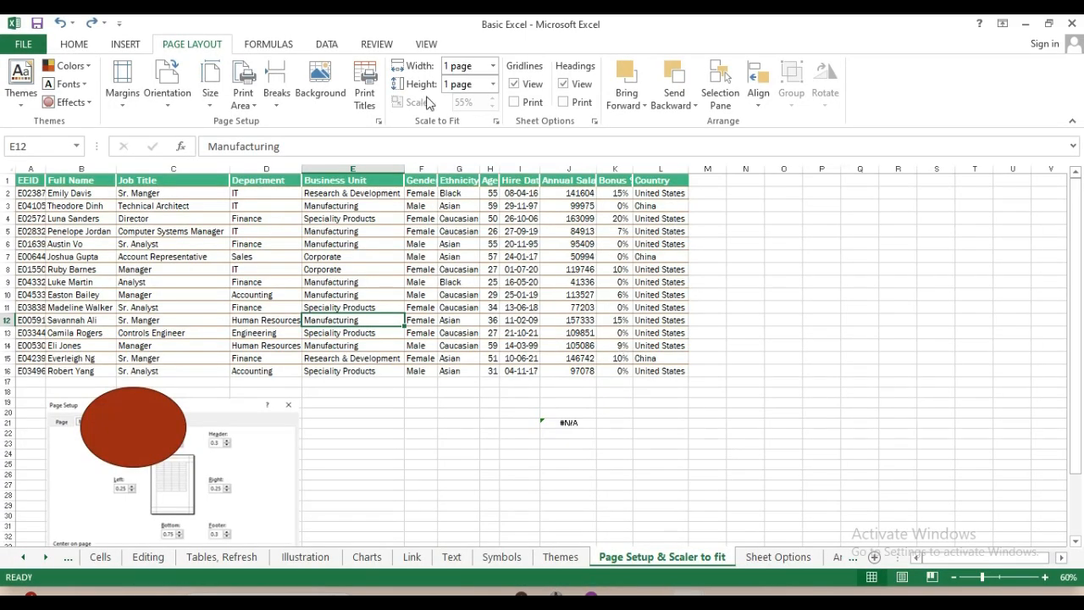
pyautogui.click(378, 121)
pyautogui.doubleClick(575, 234)
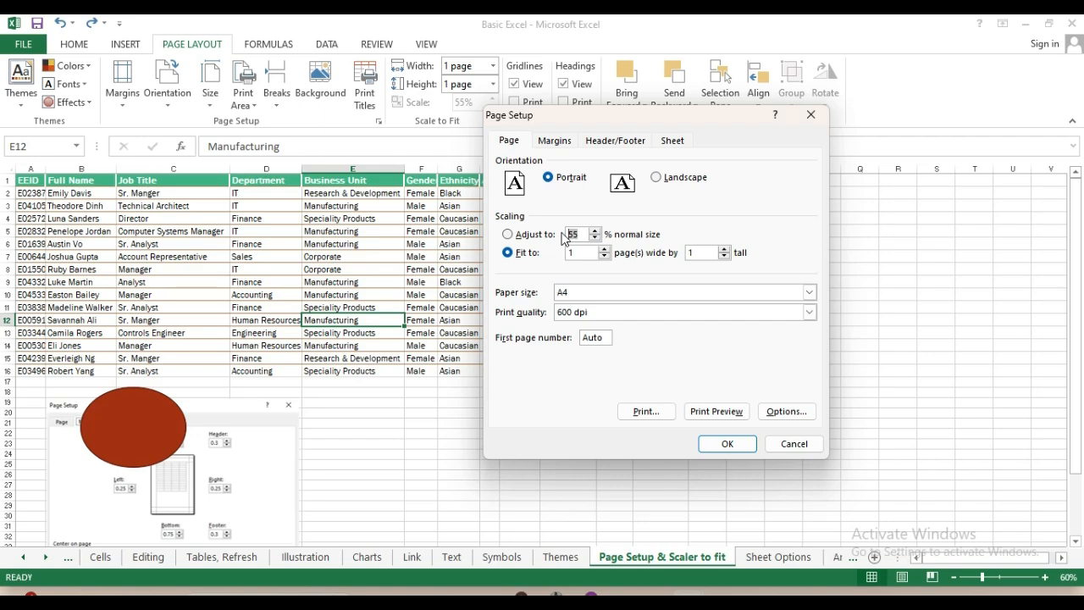
pyautogui.click(657, 178)
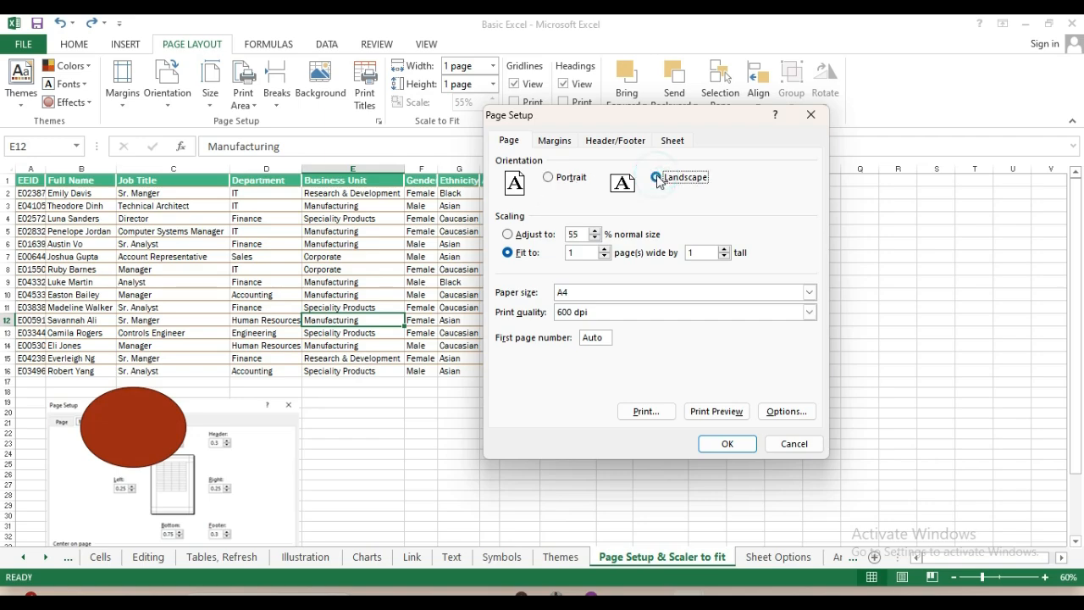
pyautogui.click(507, 233)
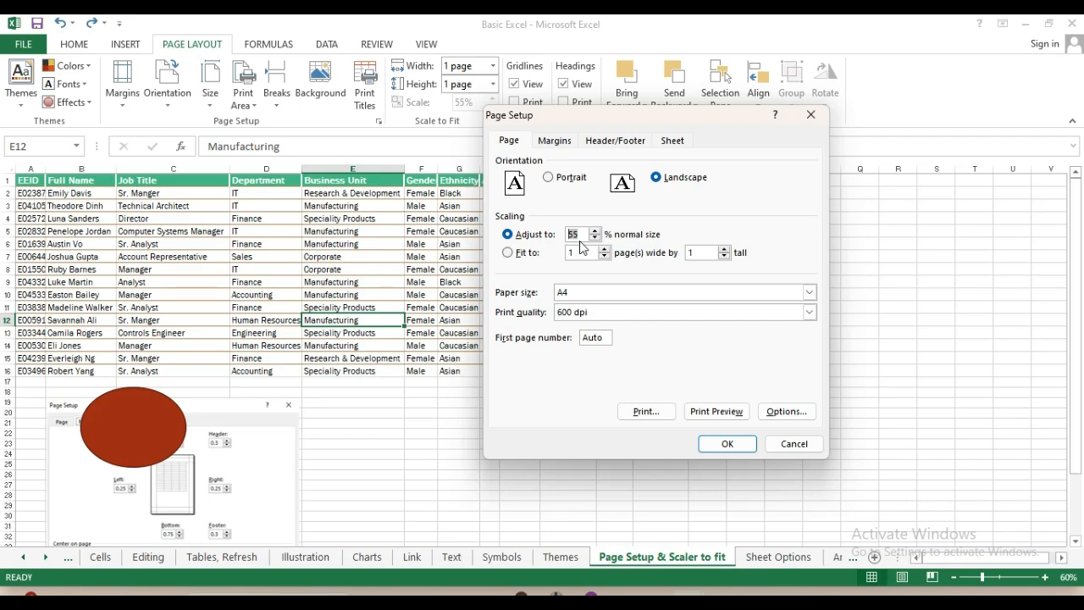
pyautogui.write('100')
pyautogui.click(549, 269)
# Keep A4 as the paper size and 600 dpi as the print quality
pyautogui.click(590, 297)
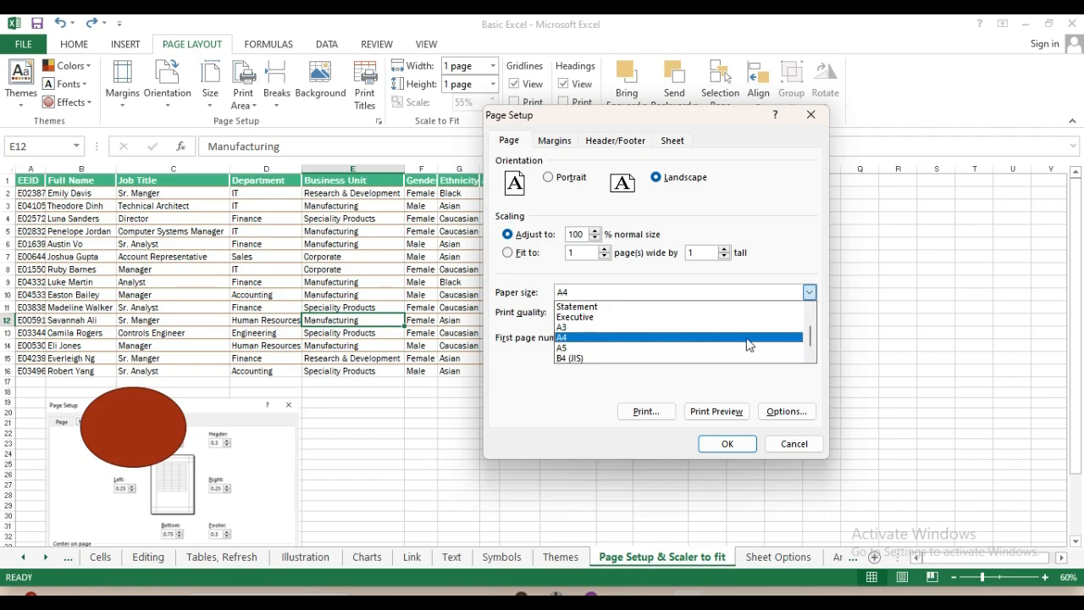
pyautogui.click(813, 357)
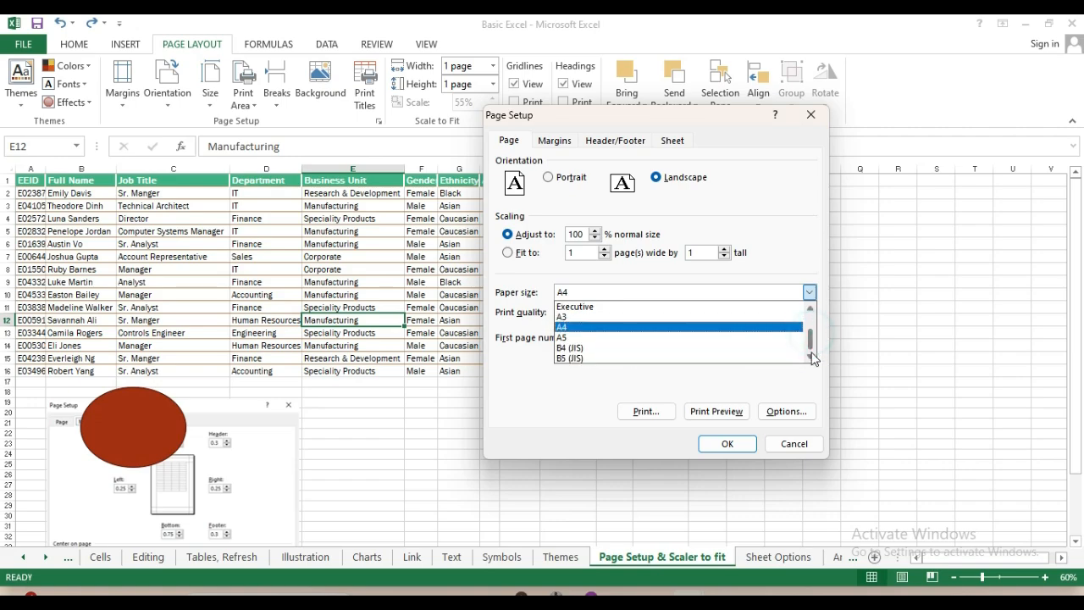
pyautogui.moveTo(811, 341); pyautogui.dragTo(810, 313)
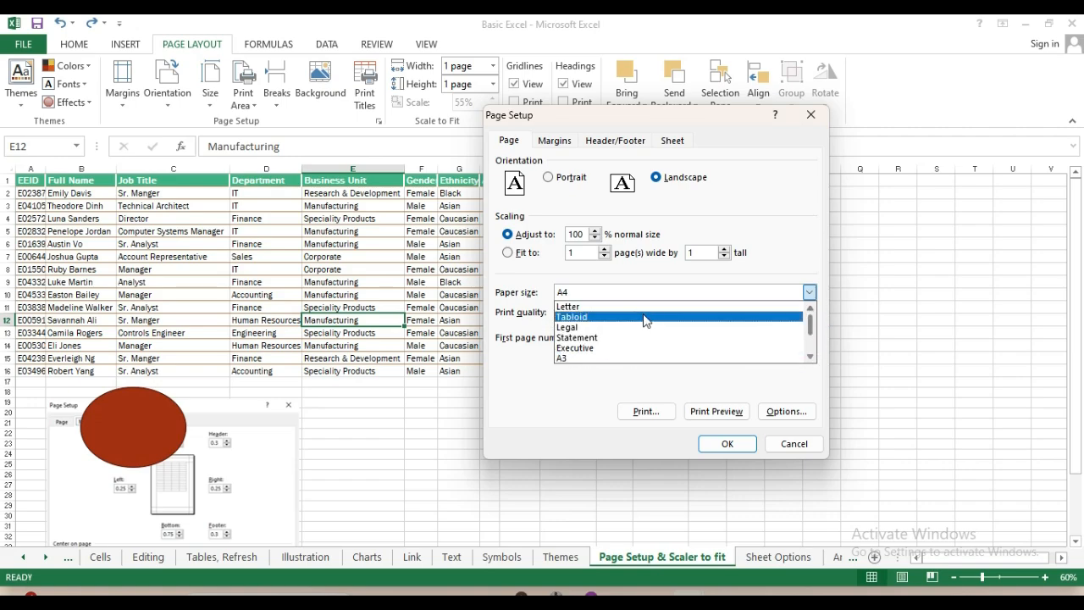
pyautogui.click(538, 272)
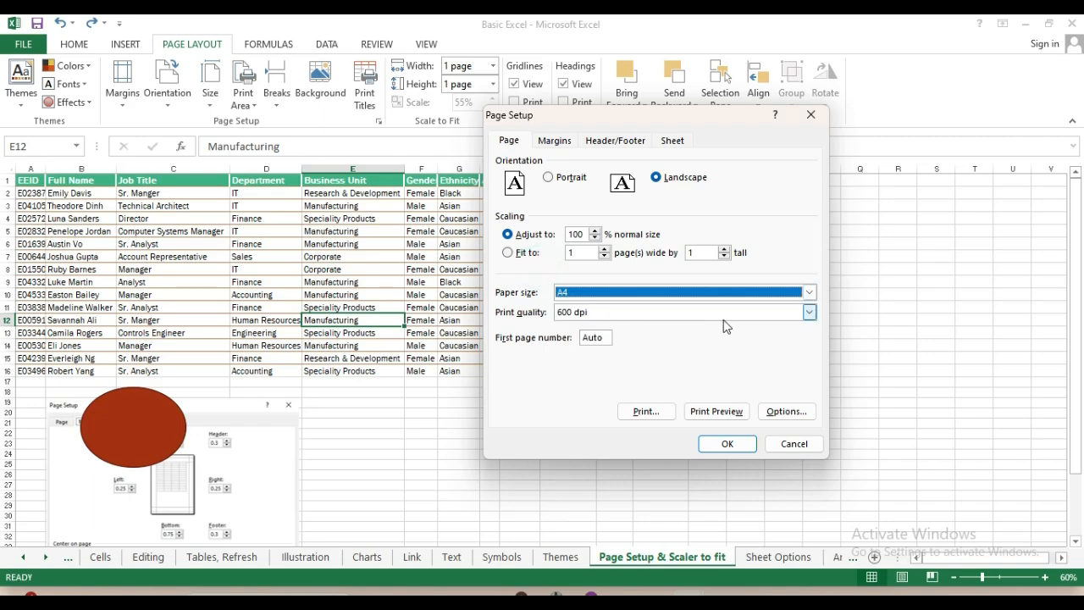
pyautogui.click(809, 312)
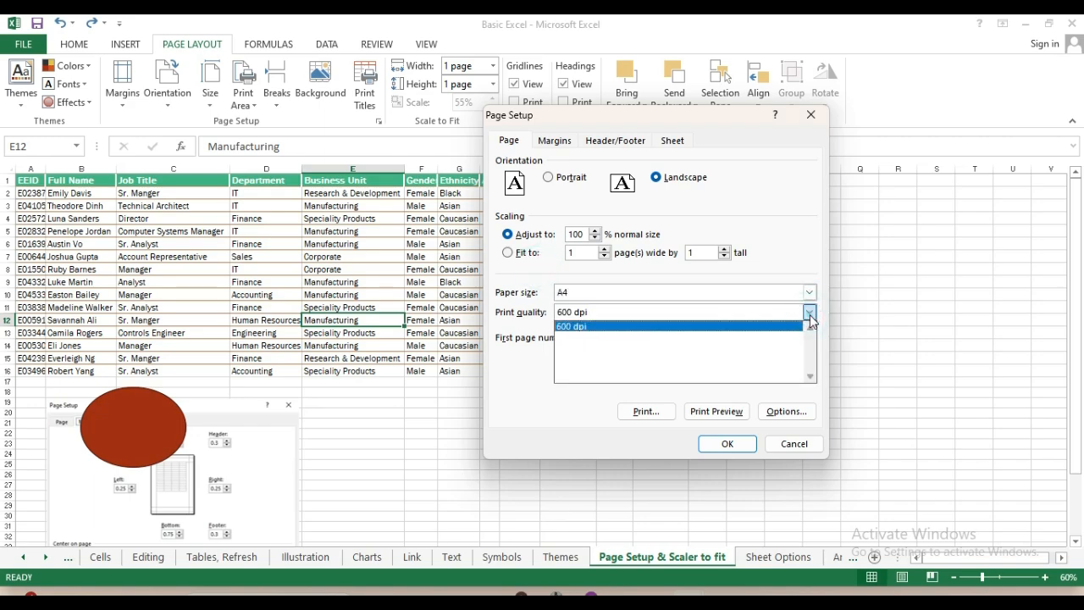
pyautogui.click(523, 330)
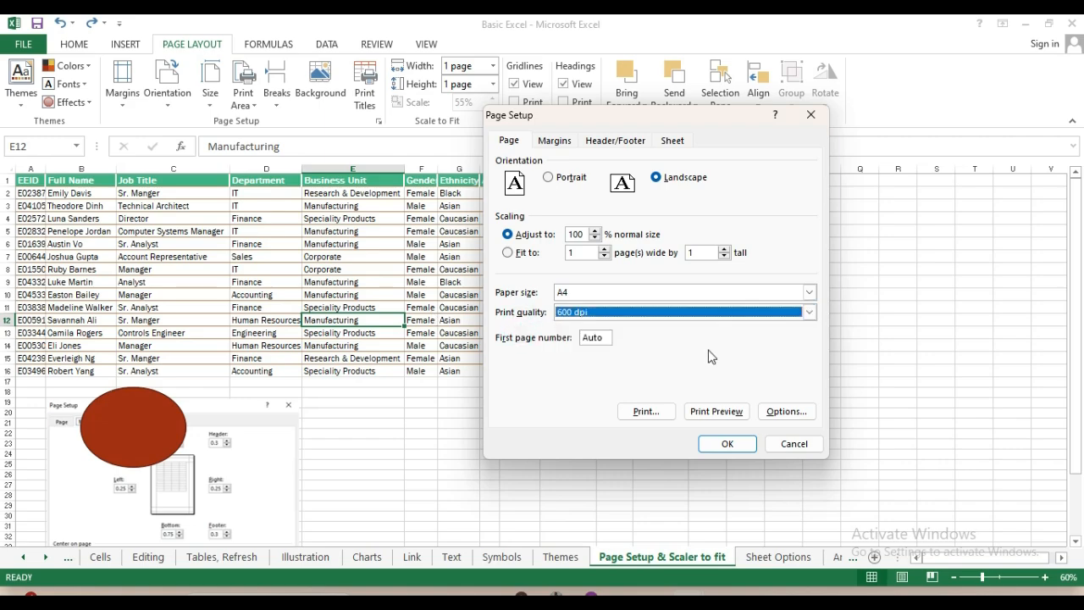
pyautogui.click(809, 312)
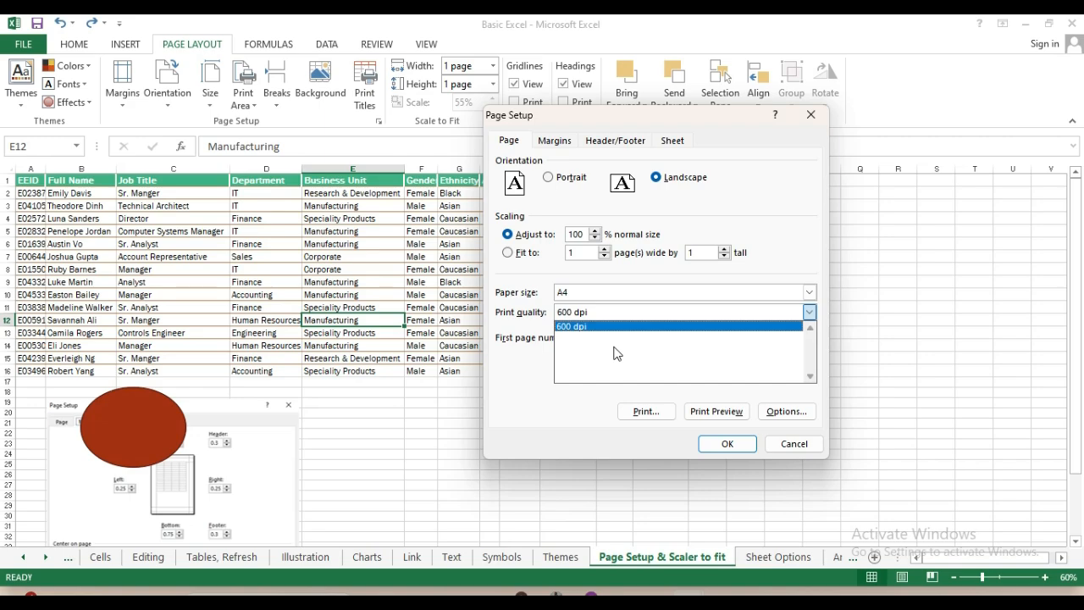
pyautogui.click(509, 334)
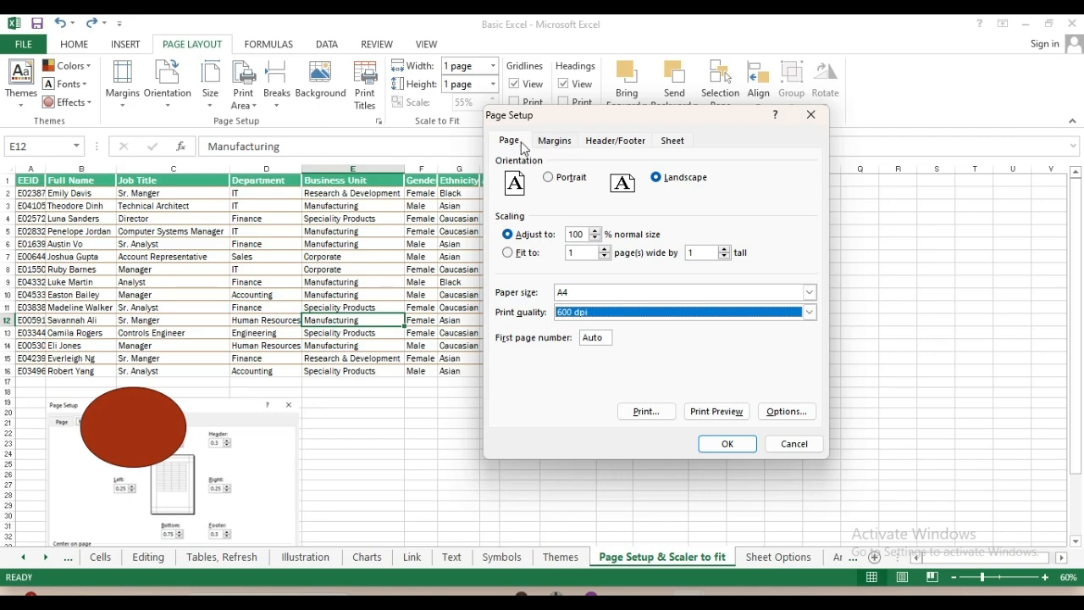
# Move from the Margins tab to the Header/Footer tab of Page Setup
pyautogui.click(555, 141)
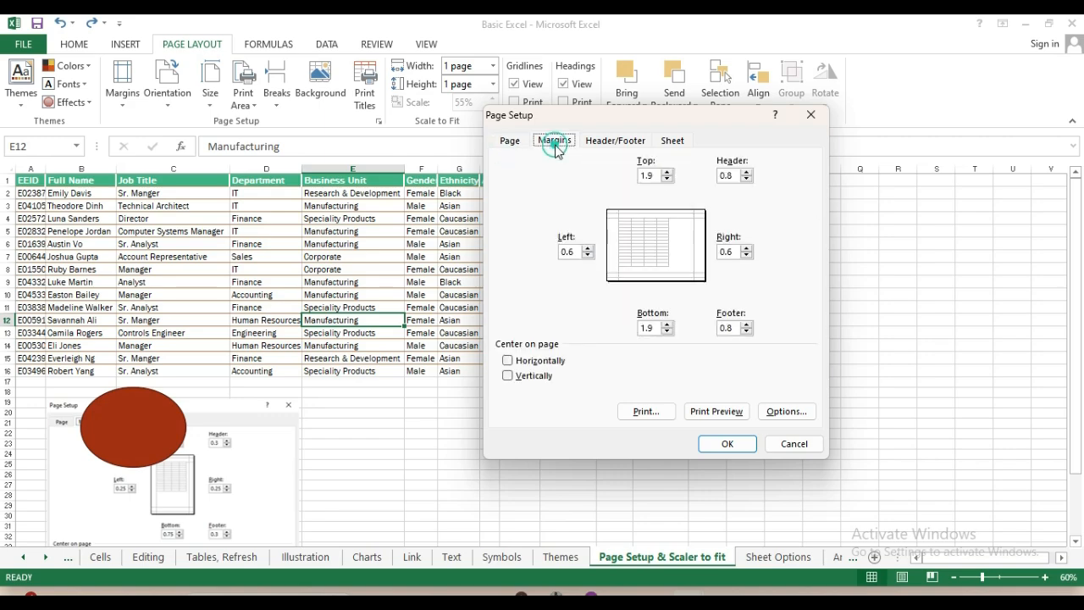
pyautogui.click(615, 143)
pyautogui.click(614, 142)
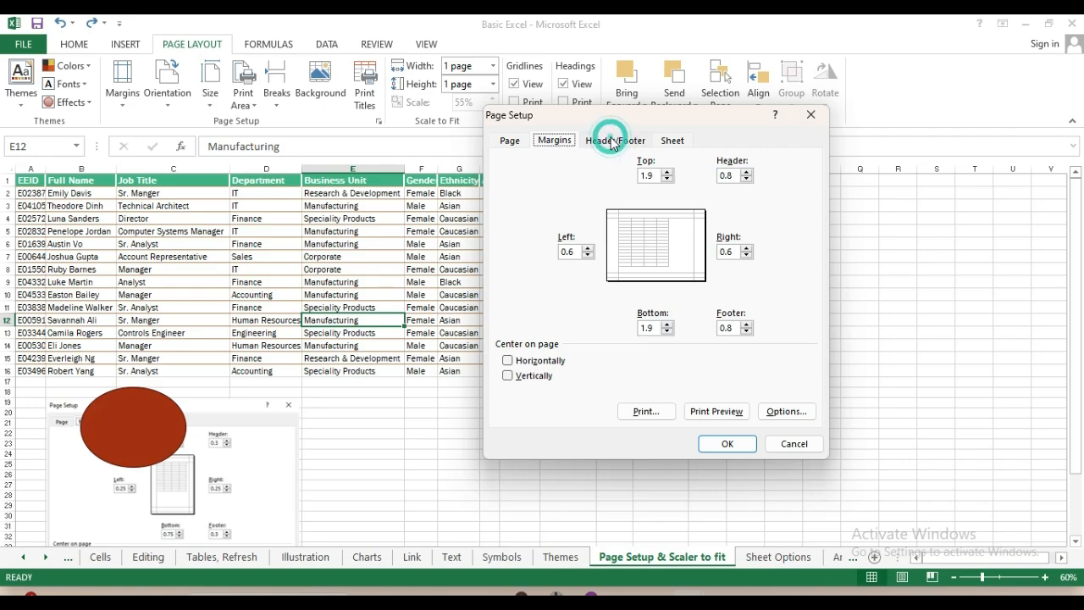
pyautogui.click(613, 143)
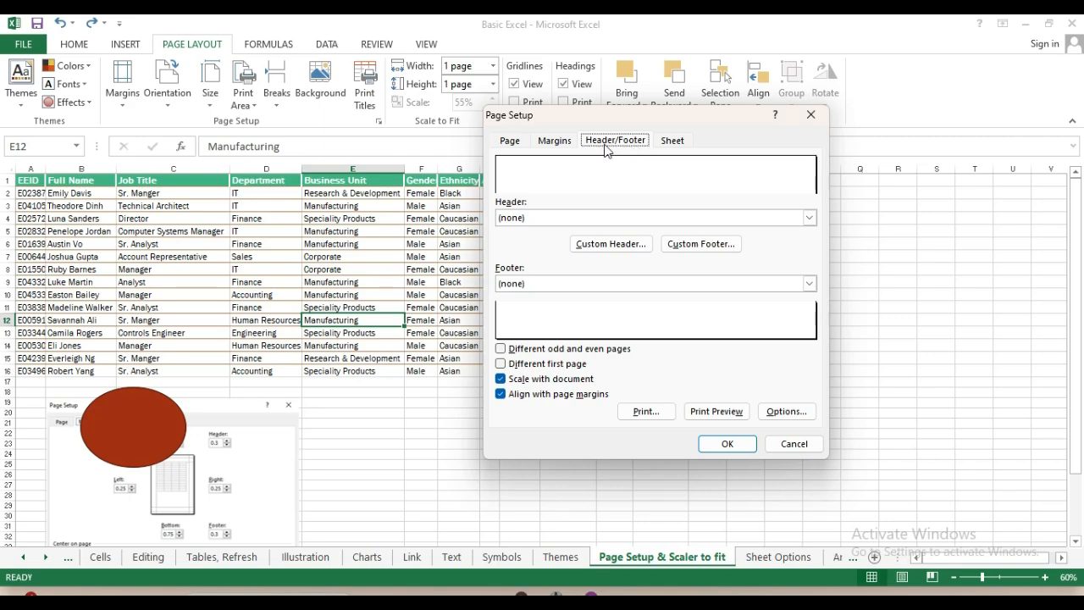
# Choose Page 1 from the Header presets
pyautogui.click(555, 218)
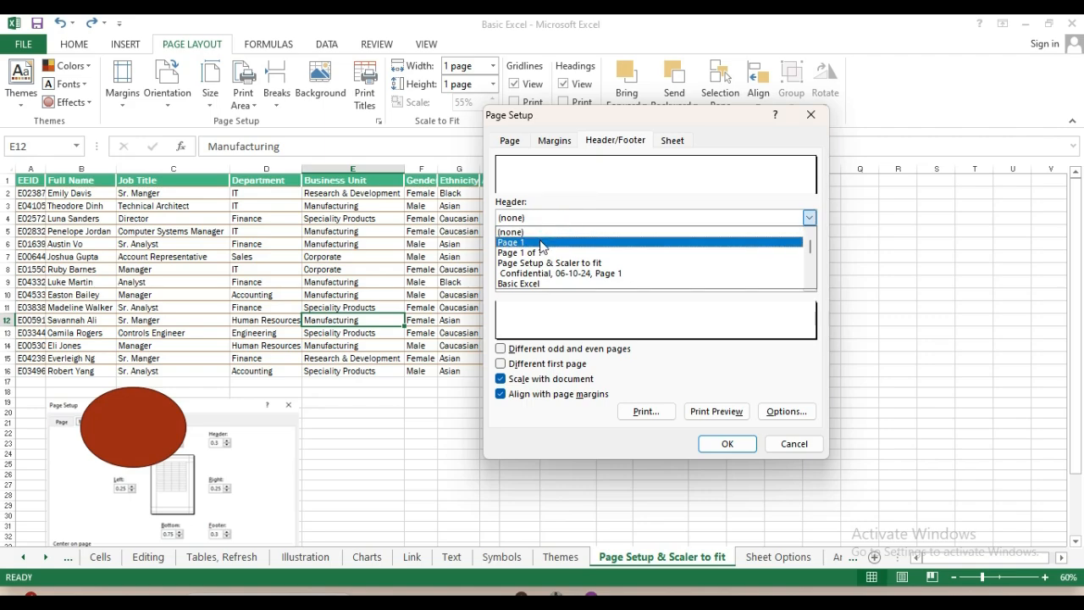
pyautogui.click(541, 241)
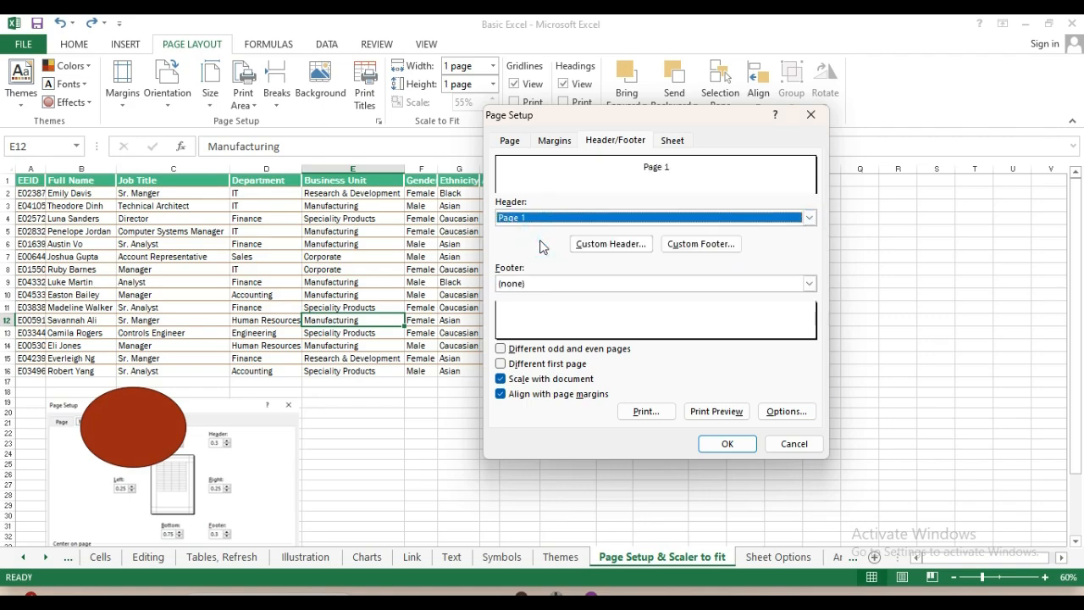
pyautogui.click(532, 218)
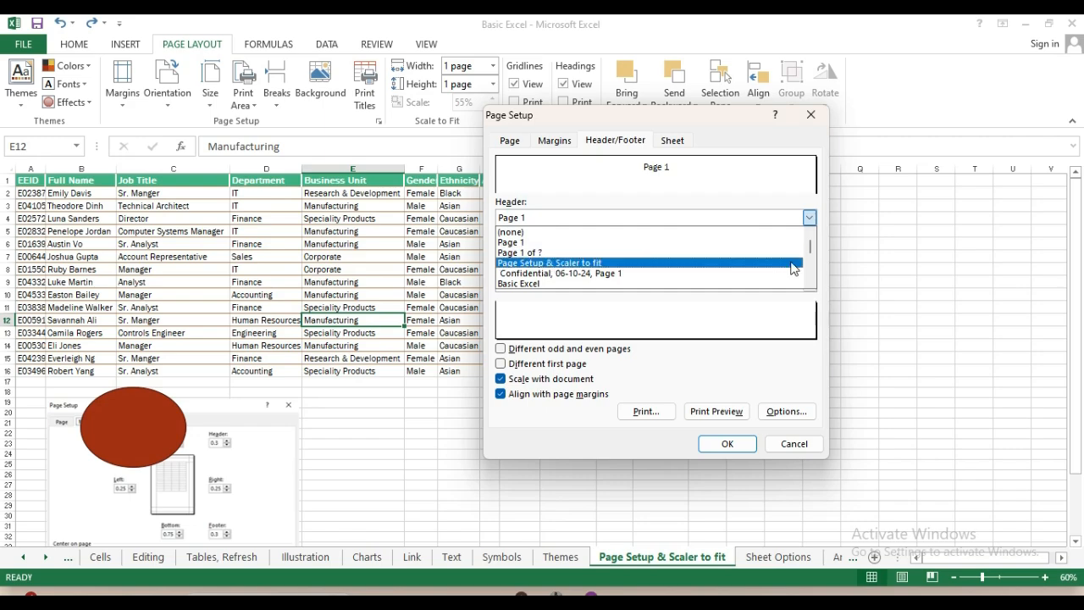
pyautogui.moveTo(810, 245)
pyautogui.mouseDown()
pyautogui.moveTo(810, 279)
pyautogui.moveTo(807, 241)
pyautogui.mouseUp()
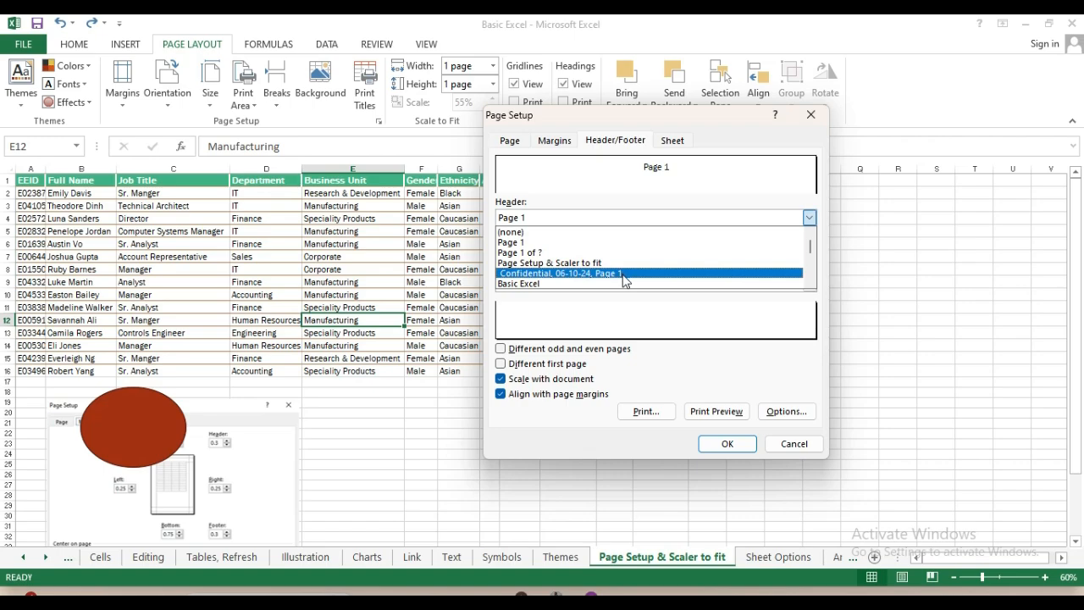
pyautogui.click(589, 168)
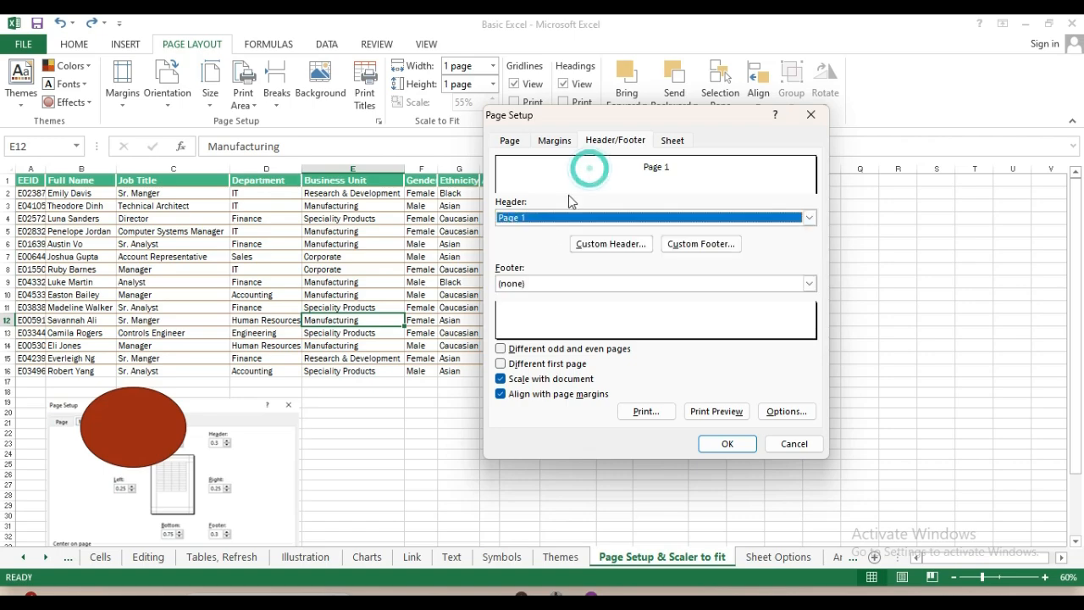
# Inspect the Custom Header sections and cancel without changes
pyautogui.click(600, 246)
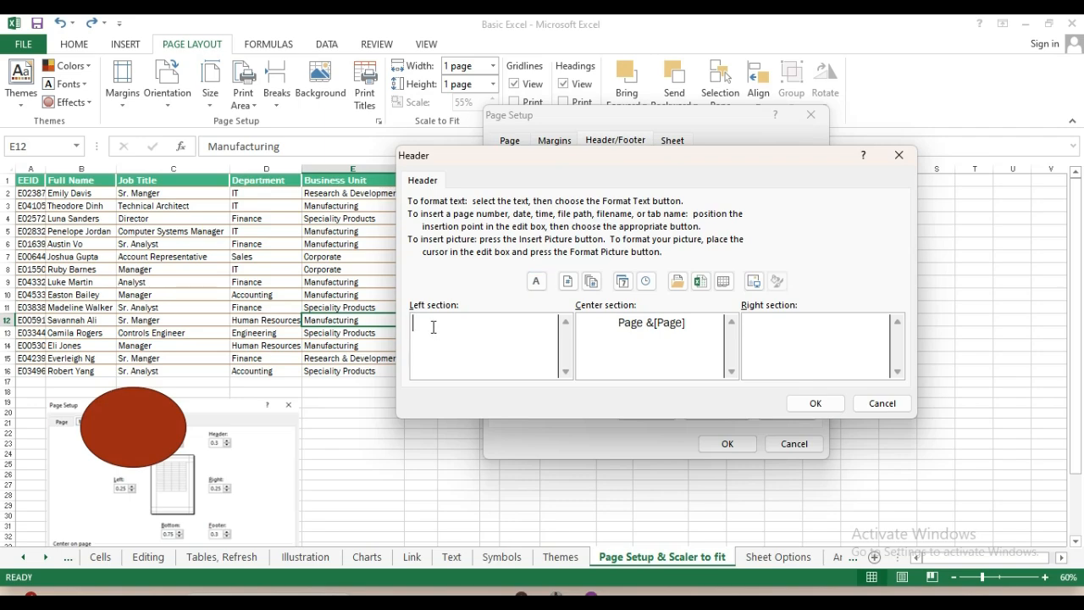
pyautogui.click(434, 327)
pyautogui.click(427, 320)
pyautogui.click(879, 404)
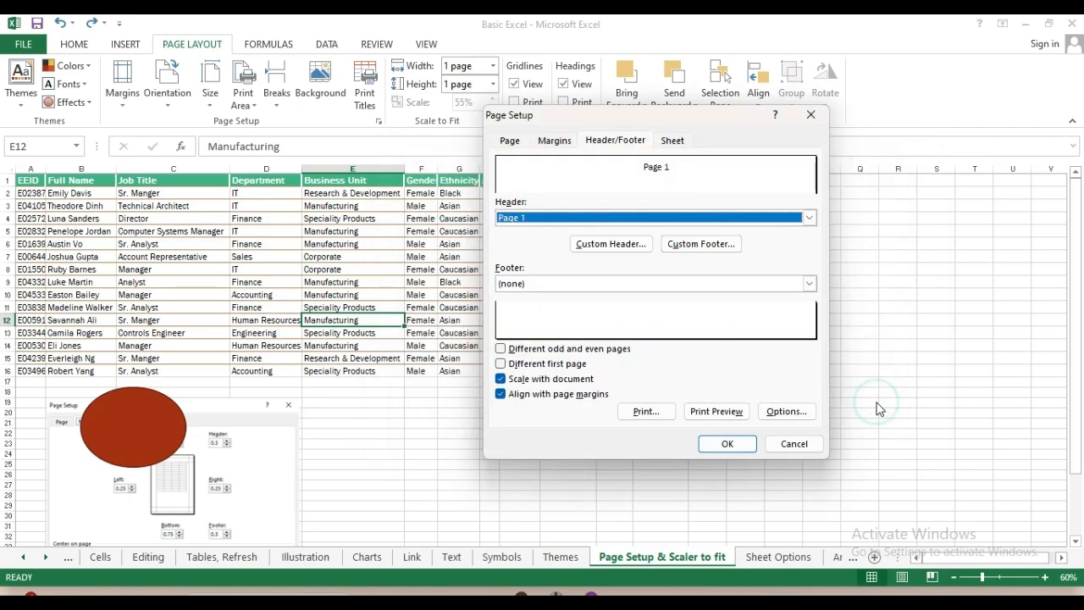
# Set the footer to Page 1, inspect the Custom Footer sections, then cancel without changes
pyautogui.click(811, 286)
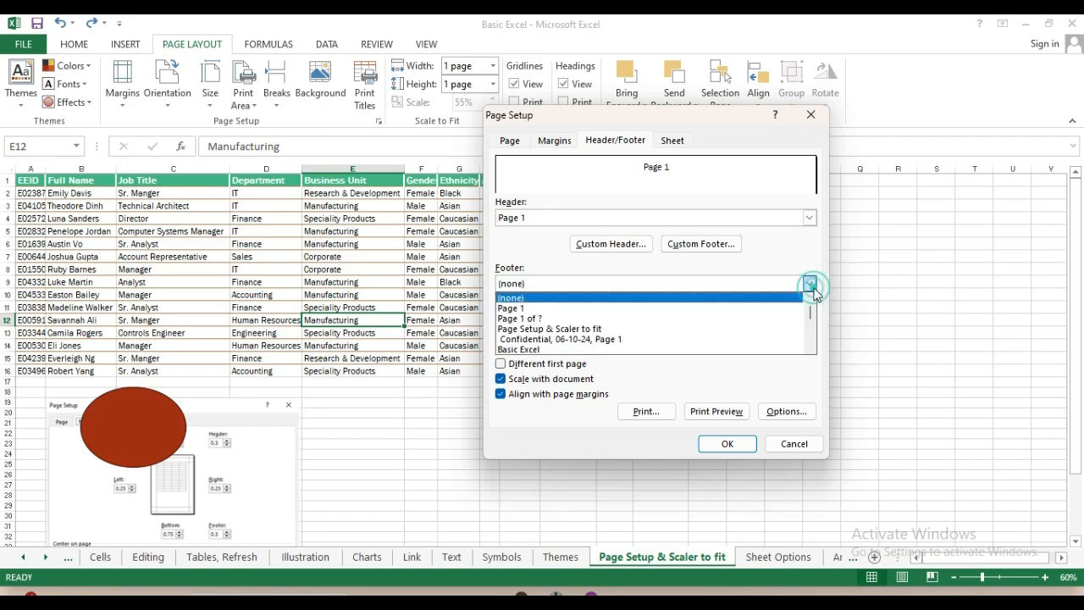
pyautogui.click(528, 309)
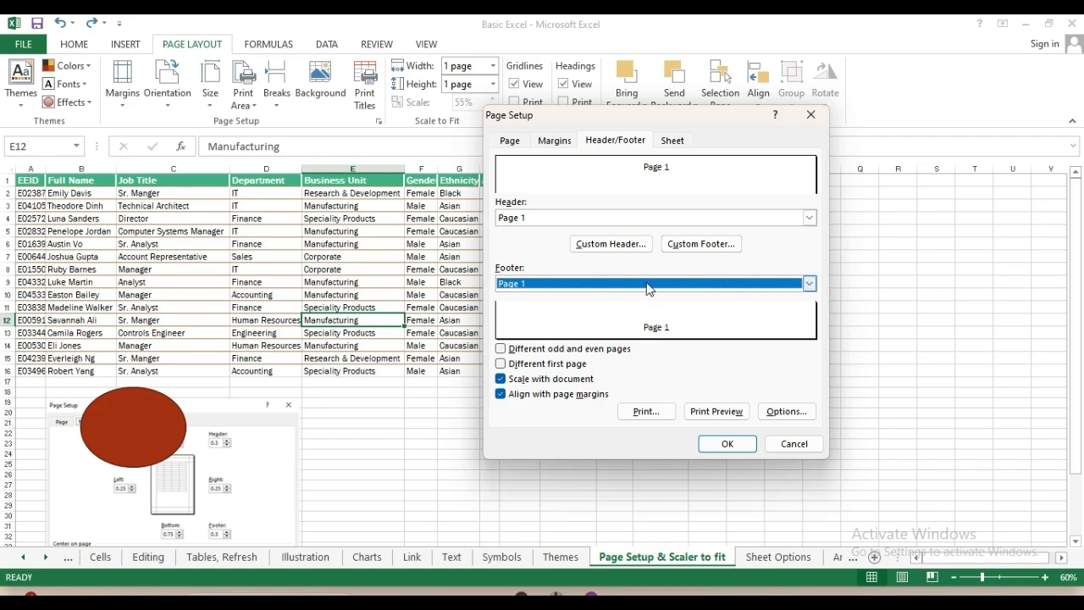
pyautogui.click(809, 283)
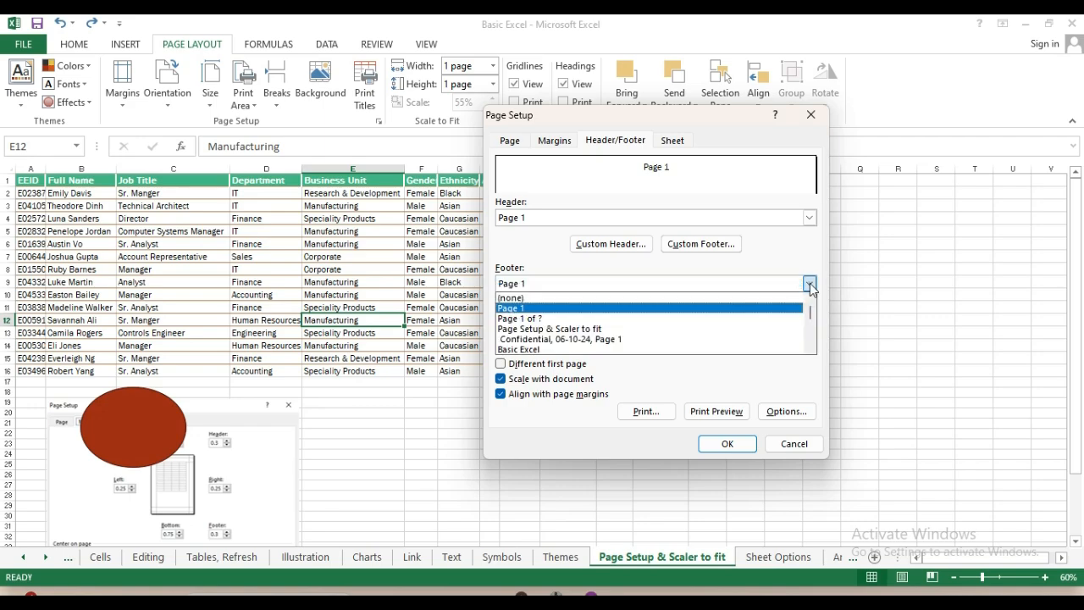
pyautogui.click(697, 245)
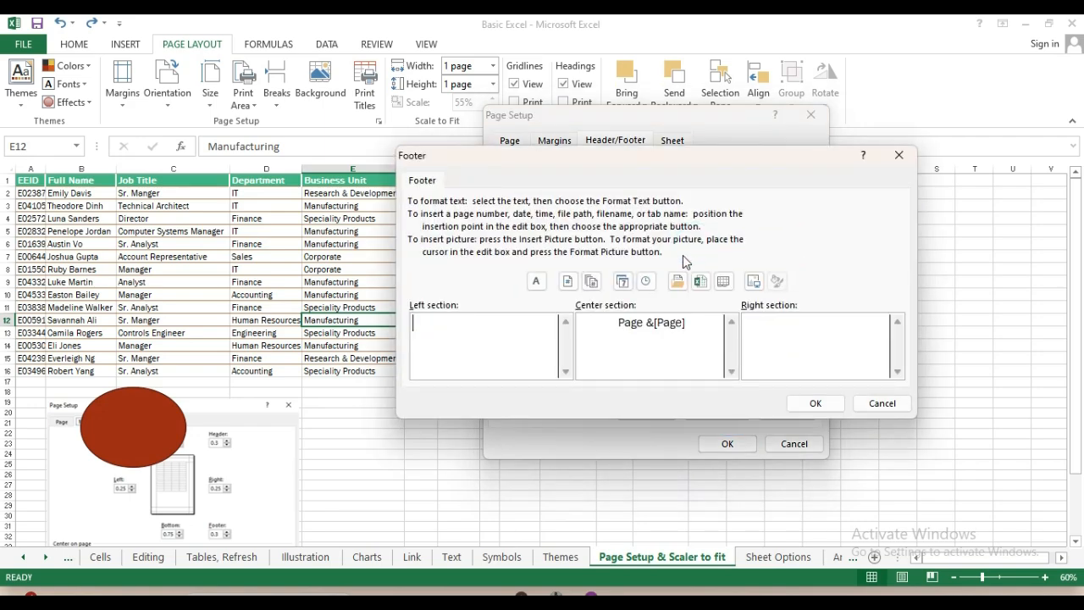
pyautogui.click(501, 318)
pyautogui.click(779, 323)
pyautogui.click(881, 403)
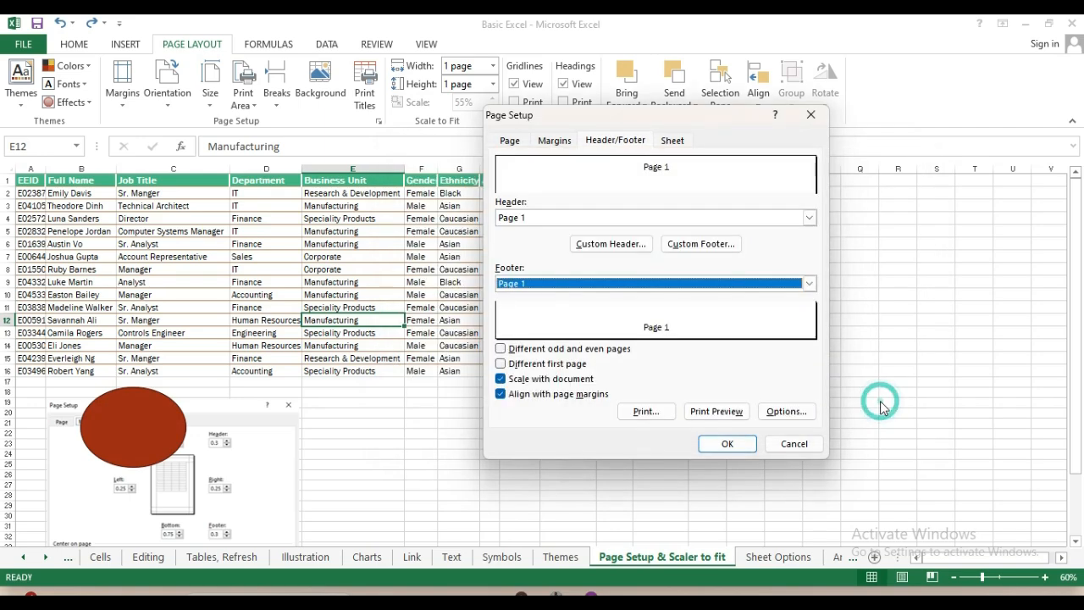
# On the Sheet tab, check Print area and Rows to repeat, keep Over then down, and cancel
pyautogui.click(790, 443)
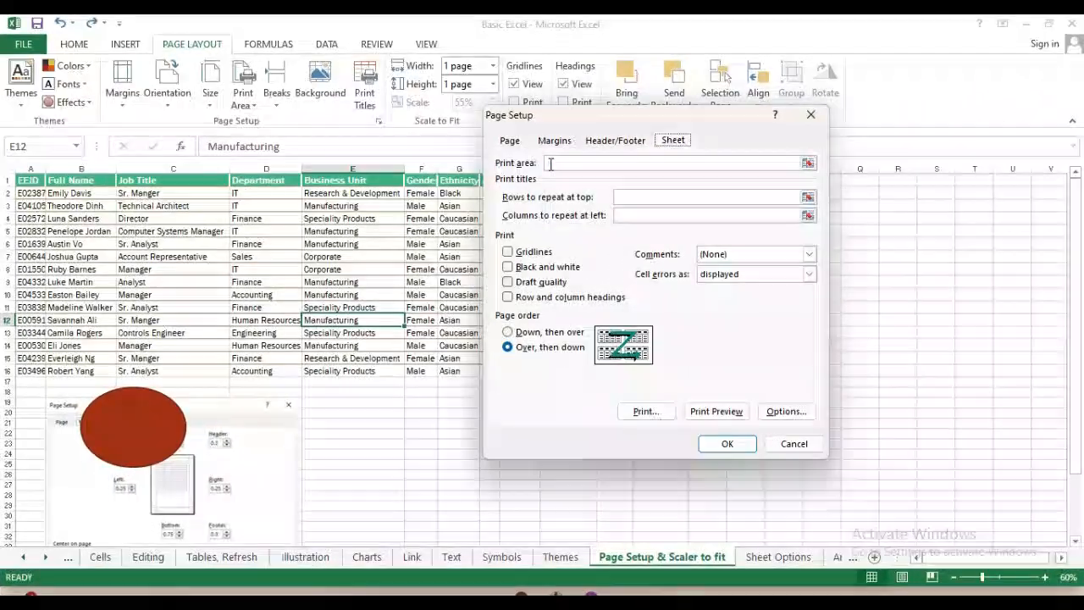
pyautogui.click(550, 164)
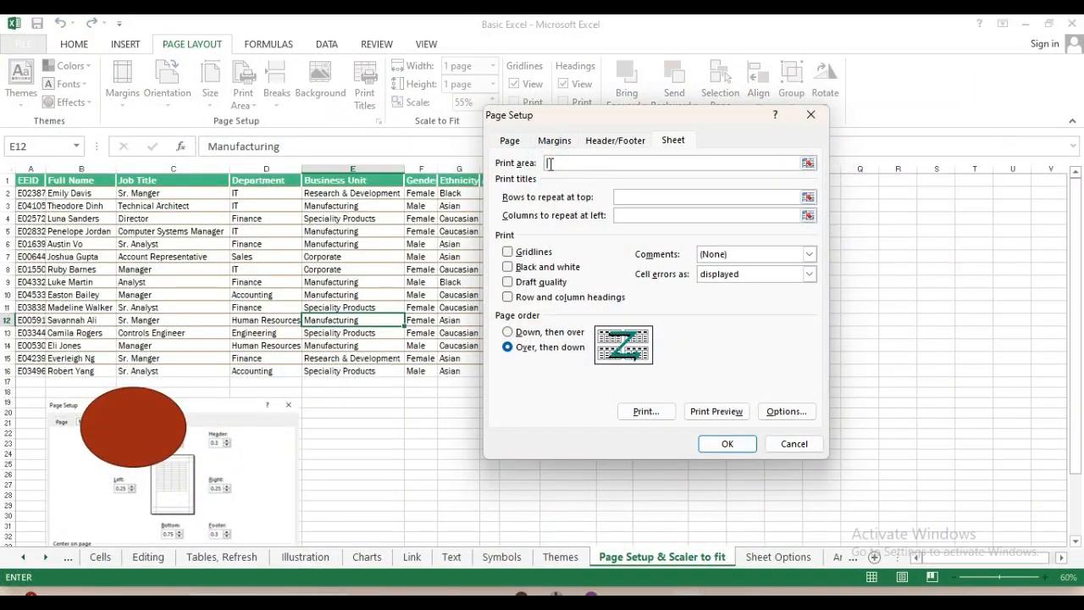
pyautogui.click(636, 198)
pyautogui.click(508, 333)
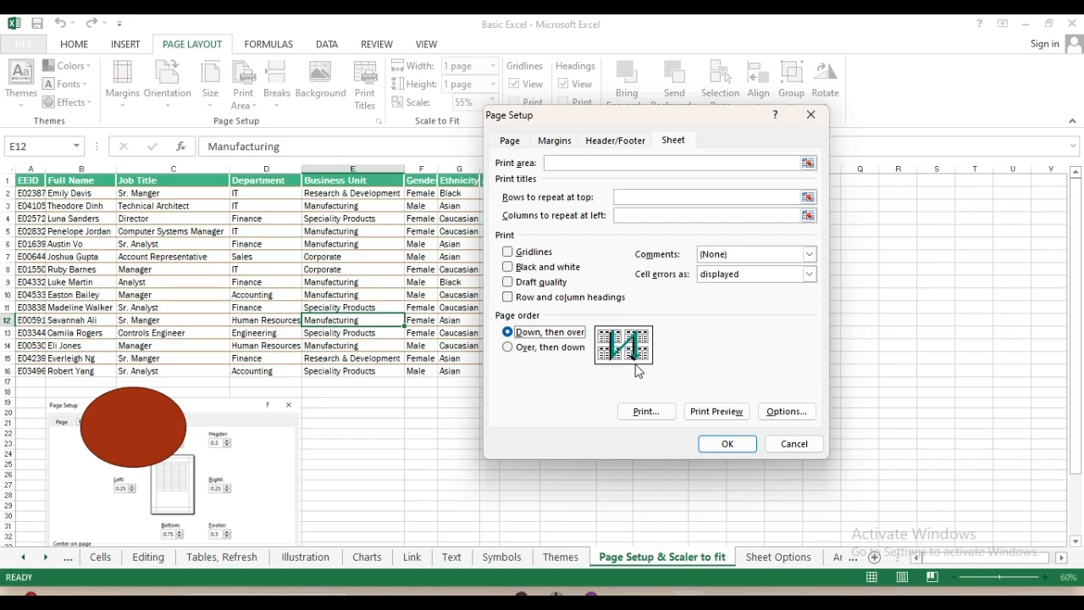
pyautogui.click(509, 348)
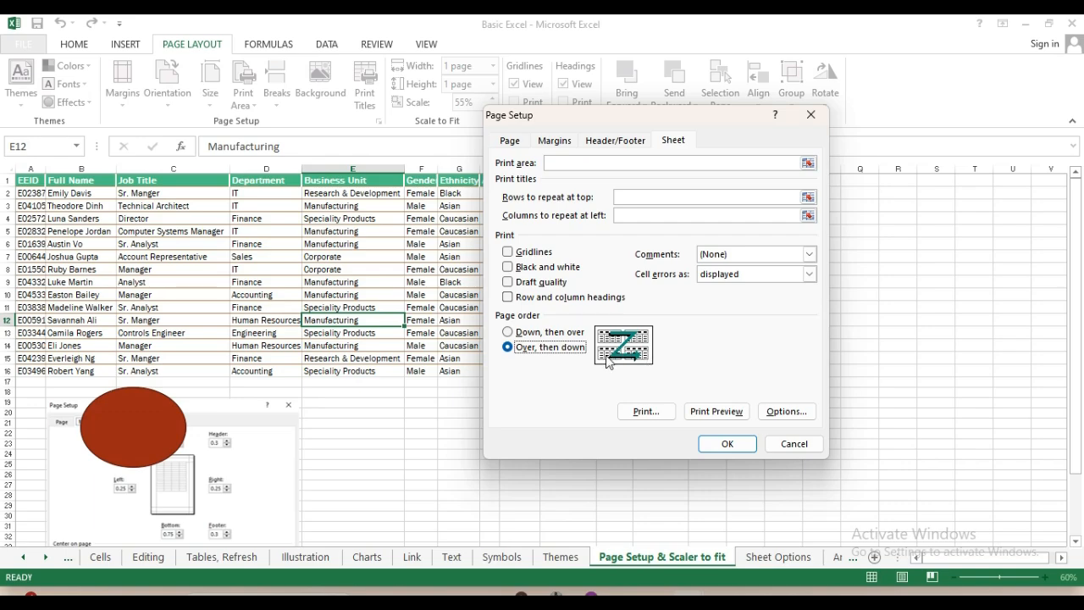
pyautogui.click(791, 444)
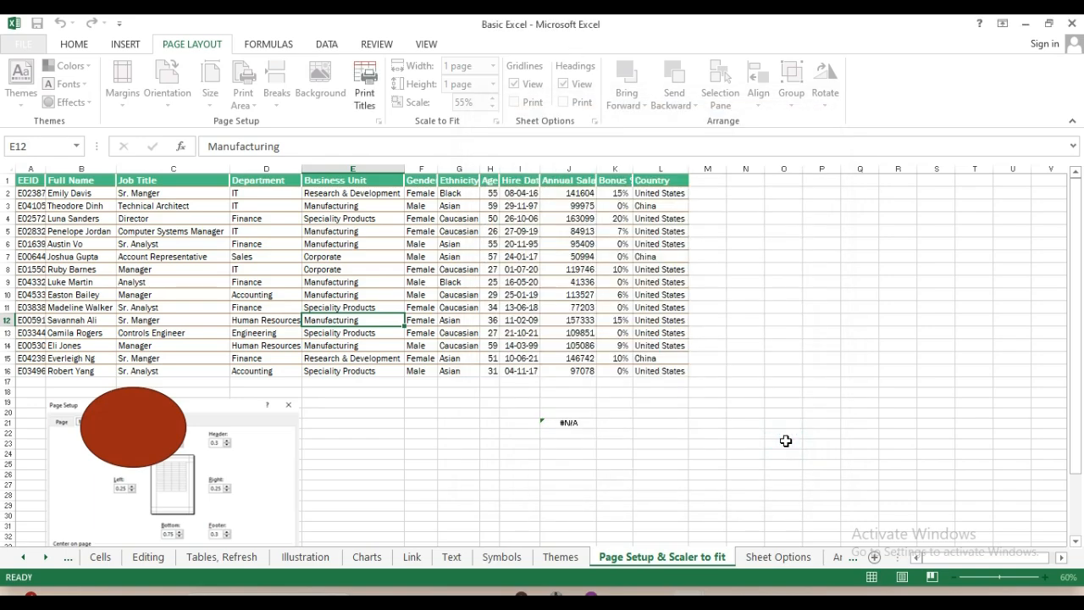